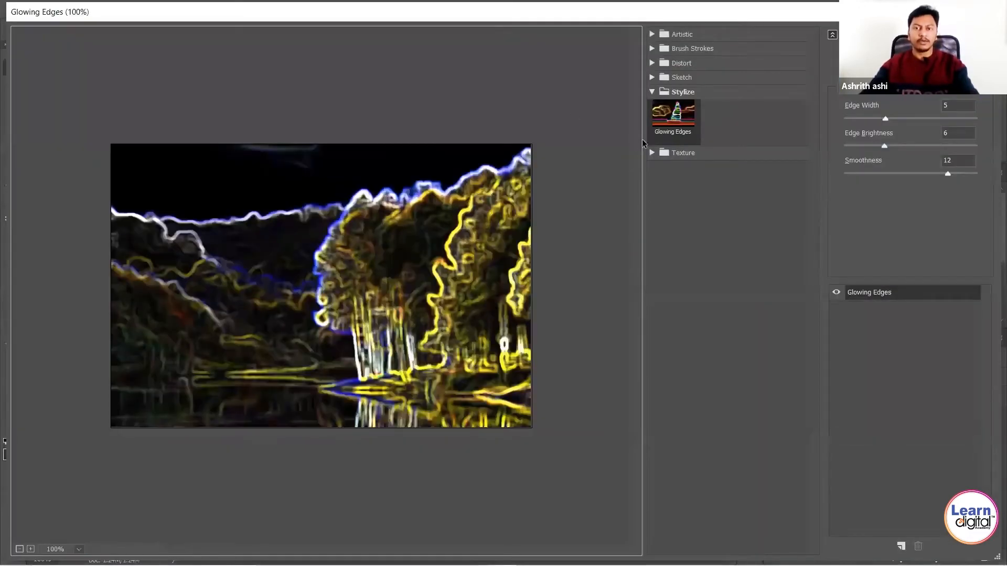
Examine the filters available in the Artistic, Brush Strokes, Distort, Sketch, Stylize and Texture categories
click(653, 92)
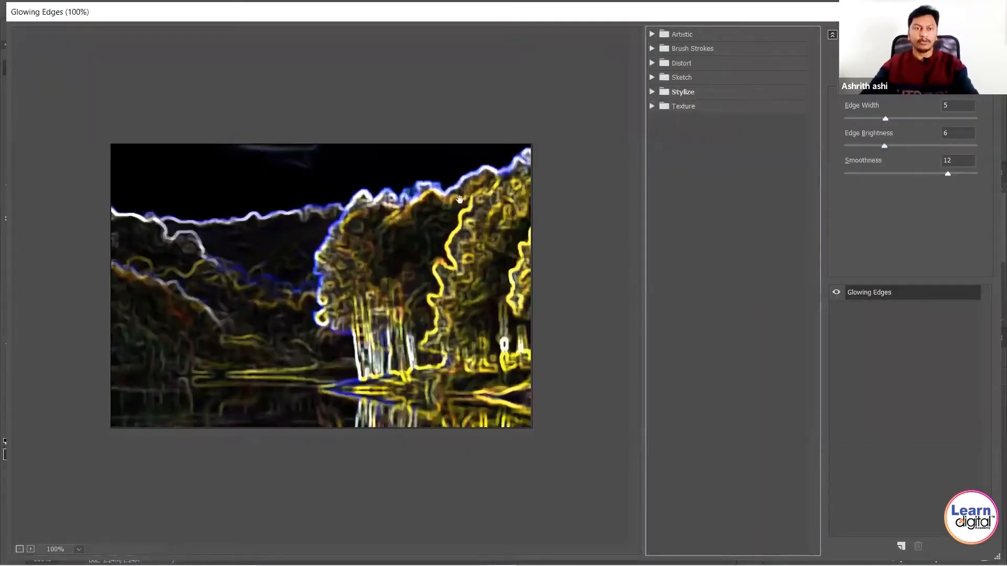
click(682, 35)
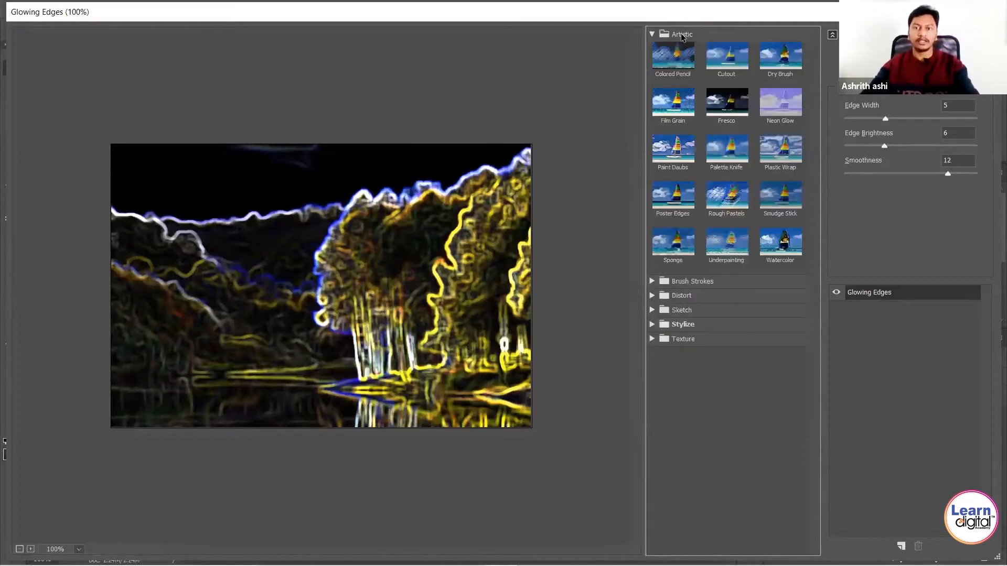
click(671, 283)
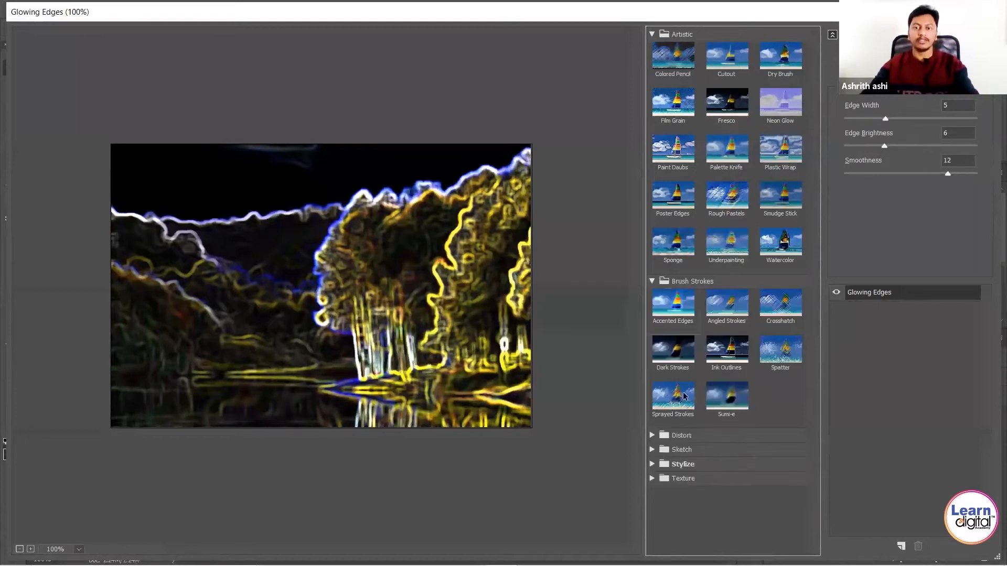
click(681, 437)
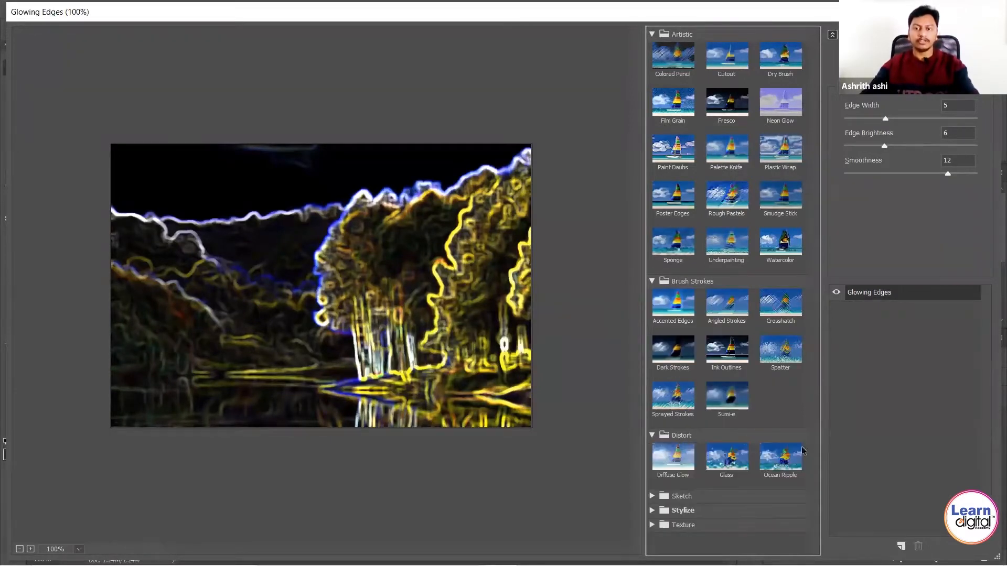
click(716, 499)
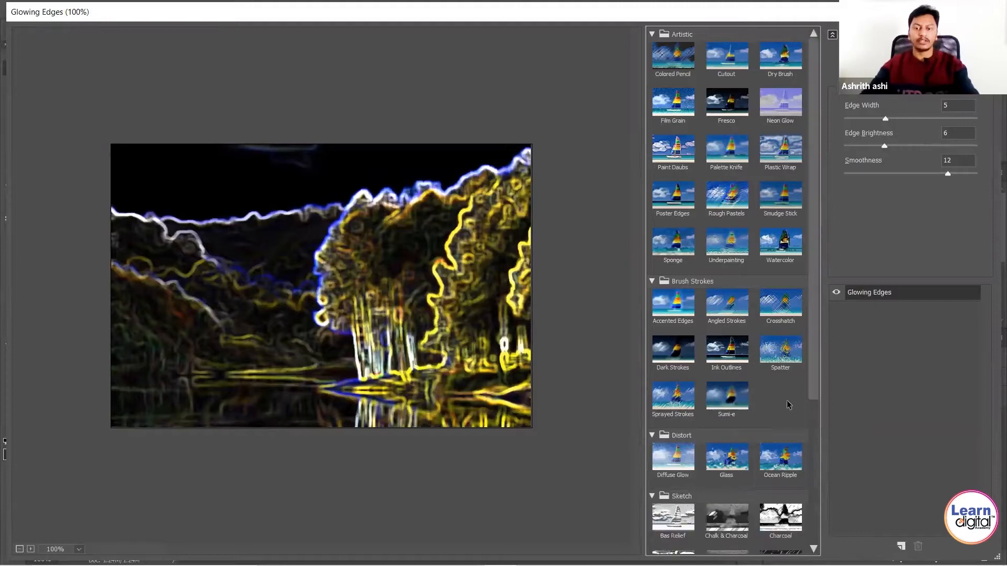
drag(812, 378, 818, 534)
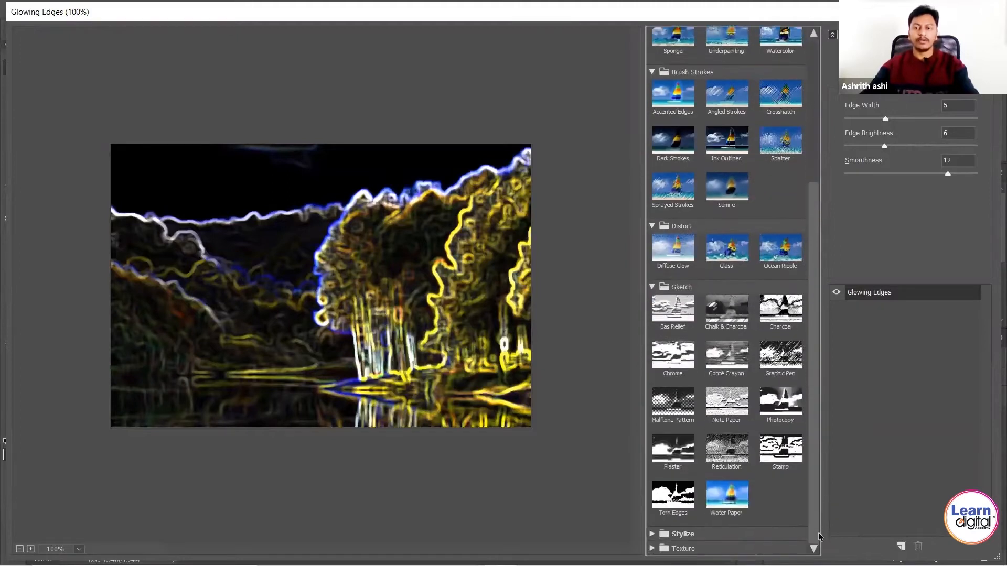
click(682, 534)
drag(816, 428, 809, 519)
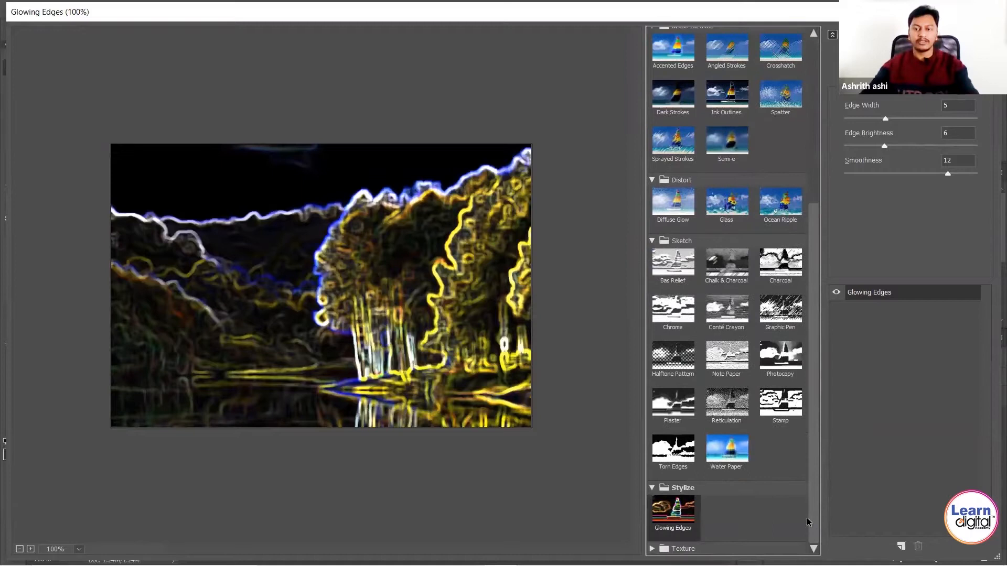
click(683, 548)
mouse_move(815, 463)
mouse_down()
mouse_move(816, 525)
mouse_move(816, 274)
mouse_up()
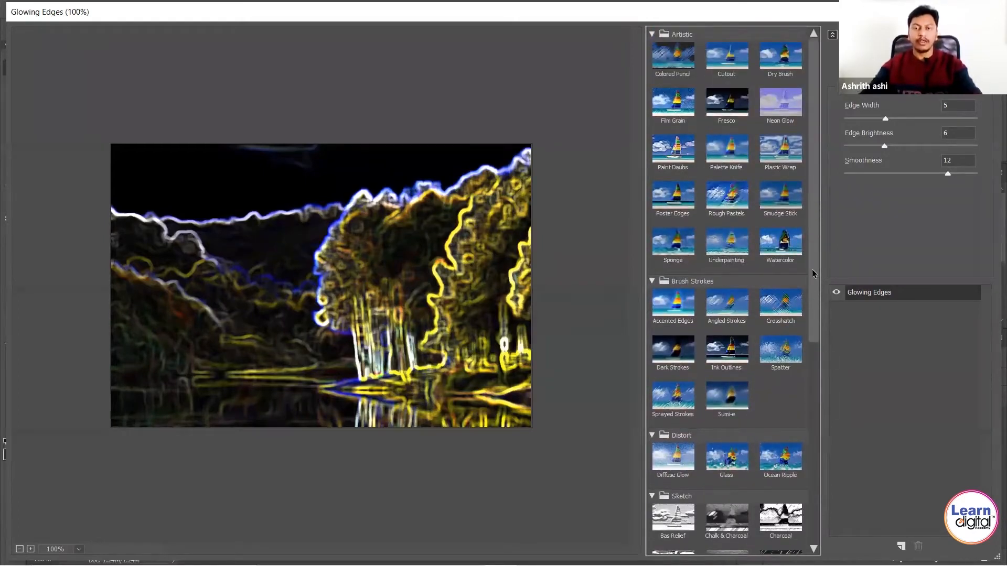
Collapse all six filter categories, from Artistic through Texture
click(652, 35)
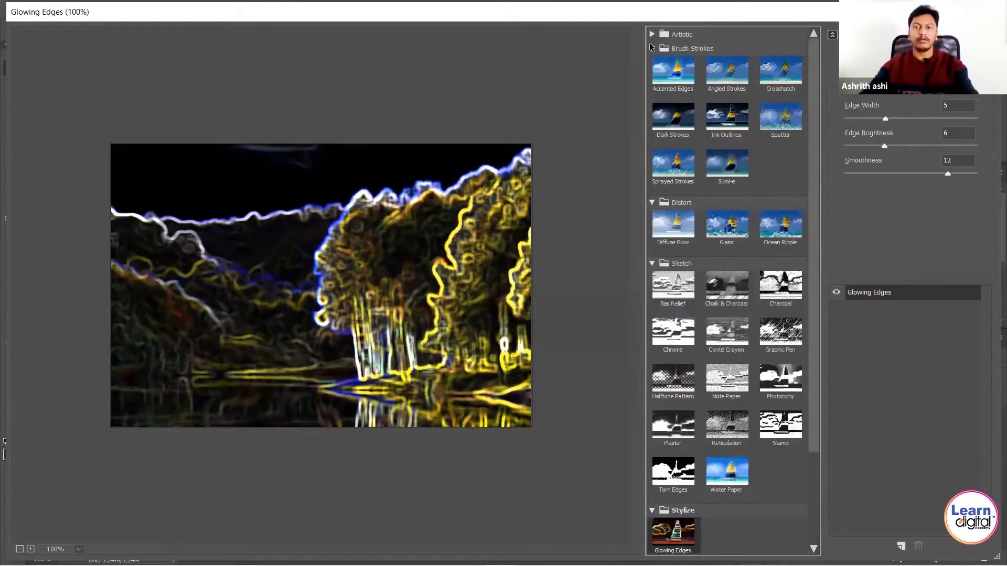
click(652, 49)
click(651, 63)
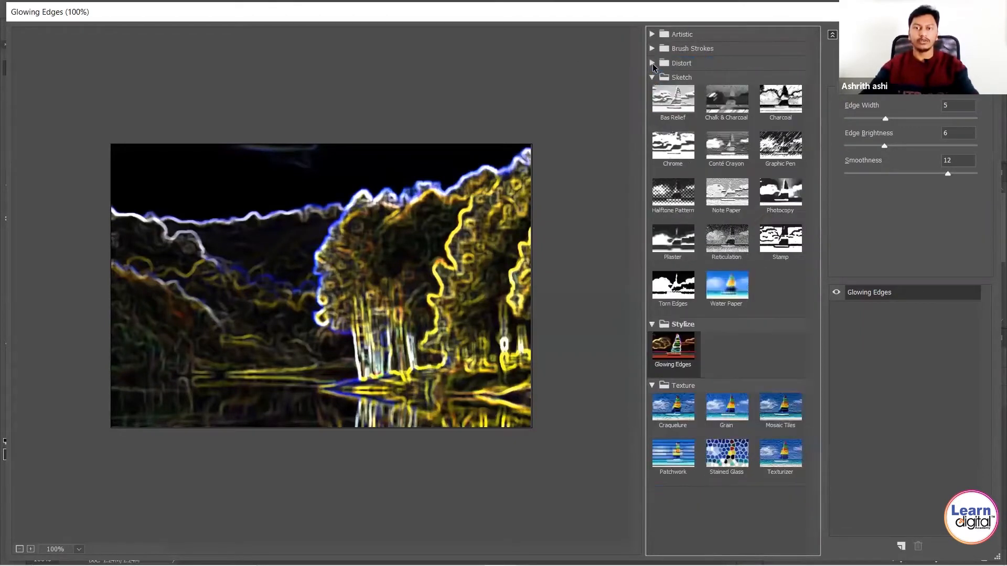
click(652, 77)
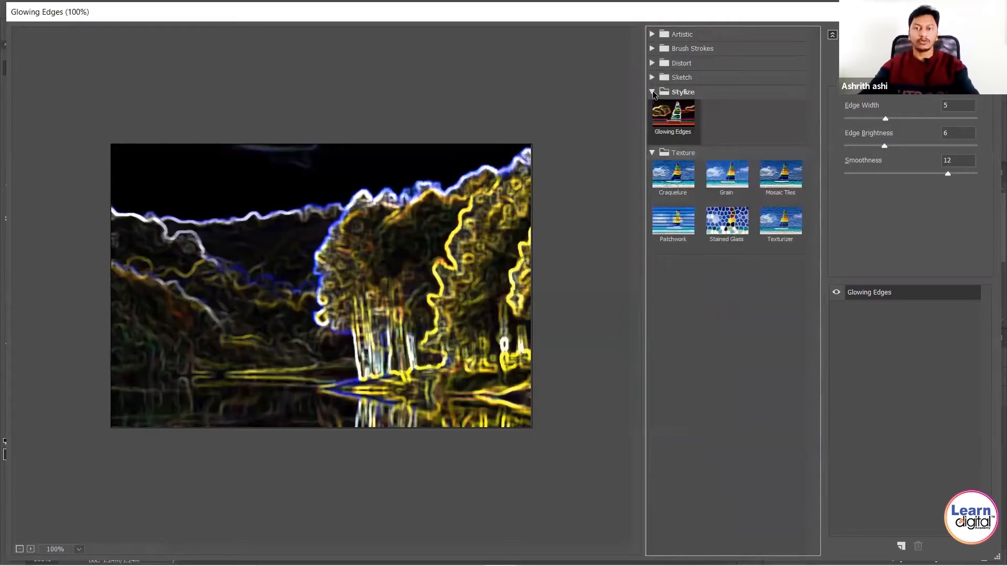
click(652, 92)
click(652, 106)
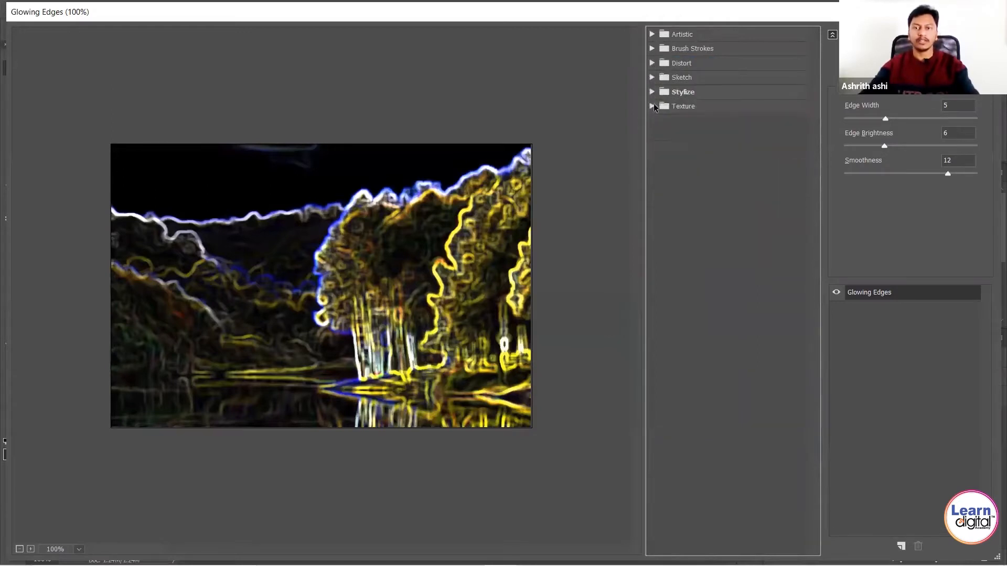
Try the Artistic Colored Pencil filter with Pencil Width 5, Stroke Pressure 6 and Paper Brightness 34
click(679, 34)
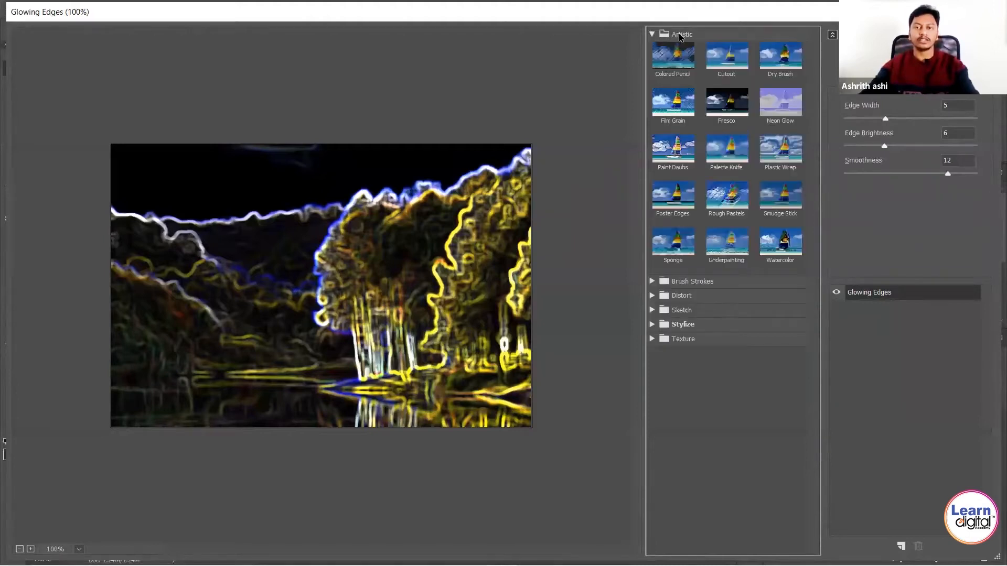
click(678, 62)
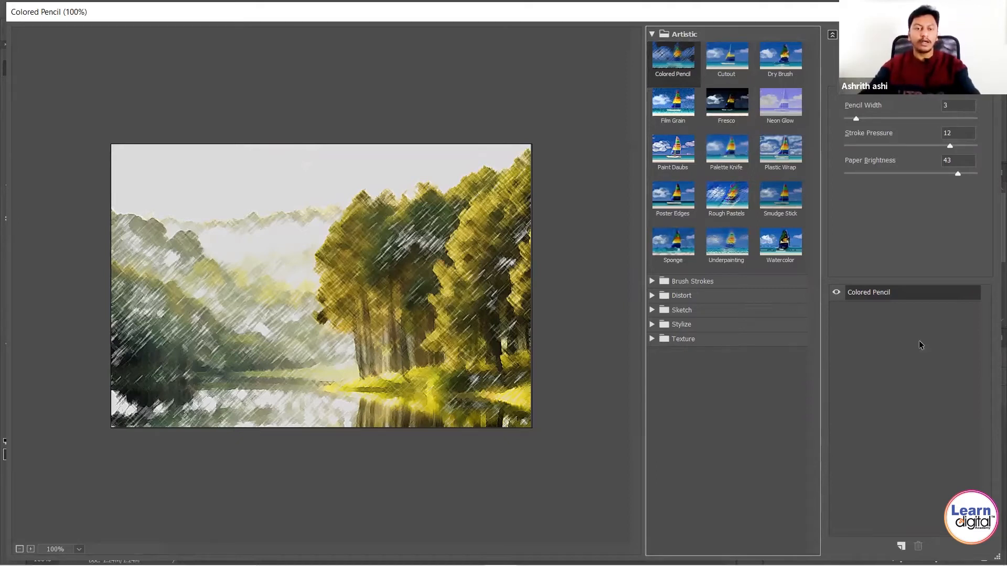
click(859, 119)
mouse_move(860, 118)
mouse_down()
mouse_move(884, 118)
mouse_move(870, 120)
mouse_move(886, 146)
mouse_move(874, 151)
mouse_move(898, 151)
mouse_move(878, 175)
mouse_move(932, 174)
mouse_up()
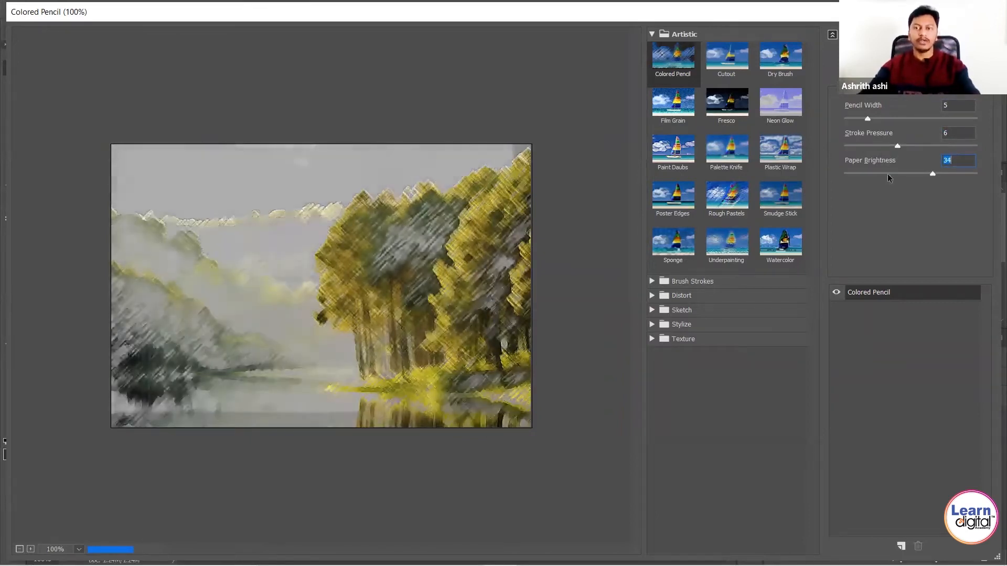
Preview the Cutout filter on the landscape image at 200% magnification
click(732, 62)
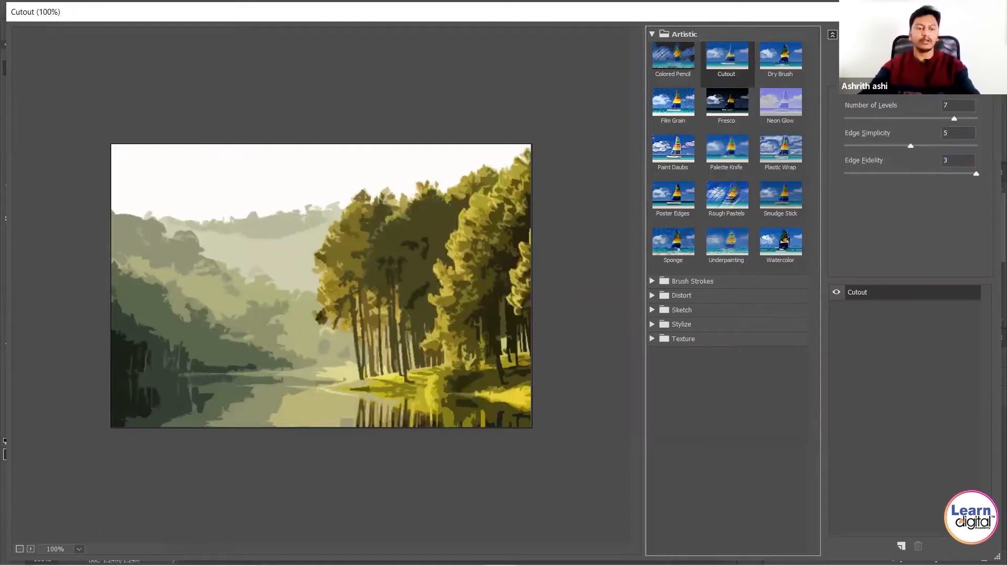
click(31, 549)
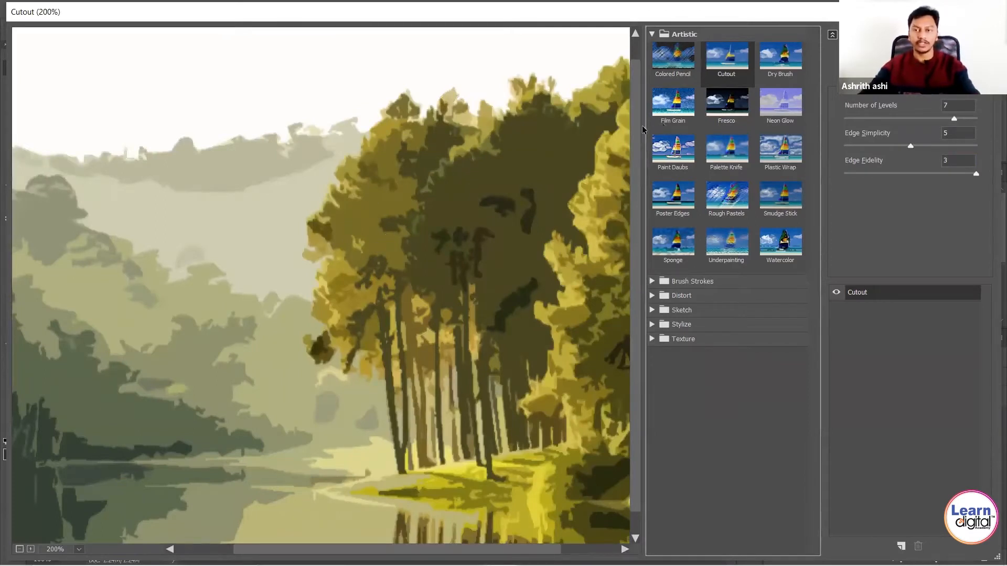
Try the Dry Brush filter with Brush Size 2, Brush Detail 2 and Texture 2
click(780, 57)
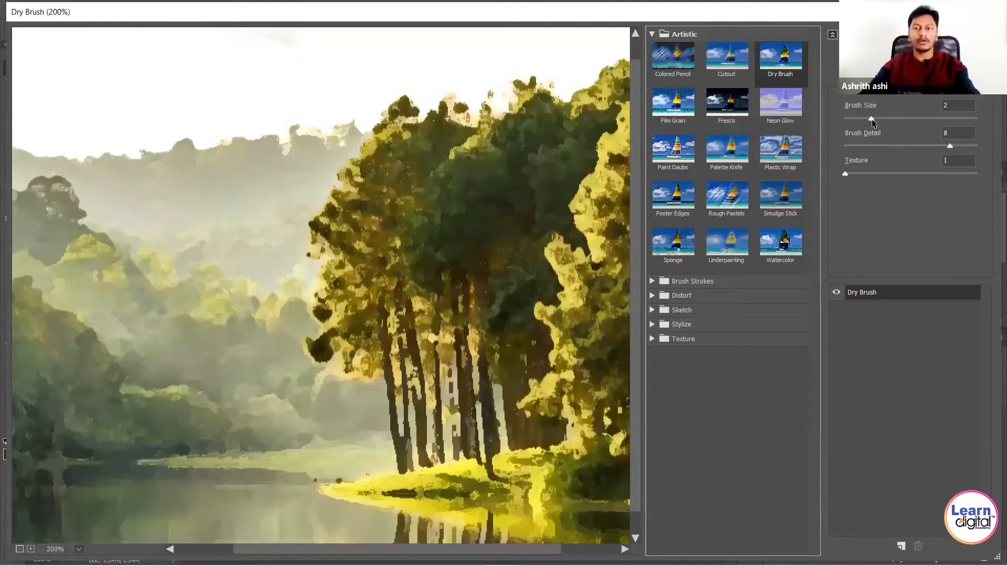
drag(872, 119, 896, 119)
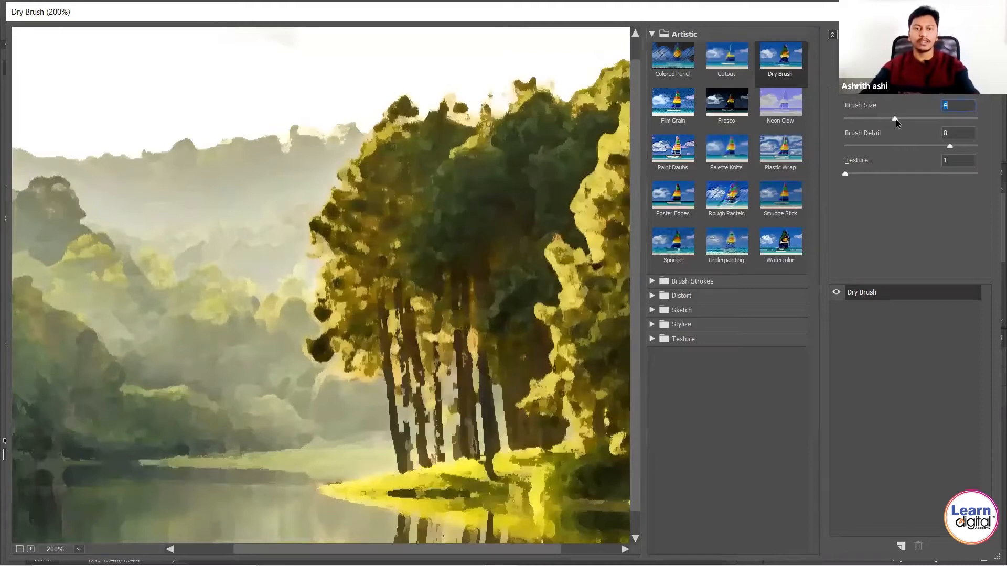
click(869, 117)
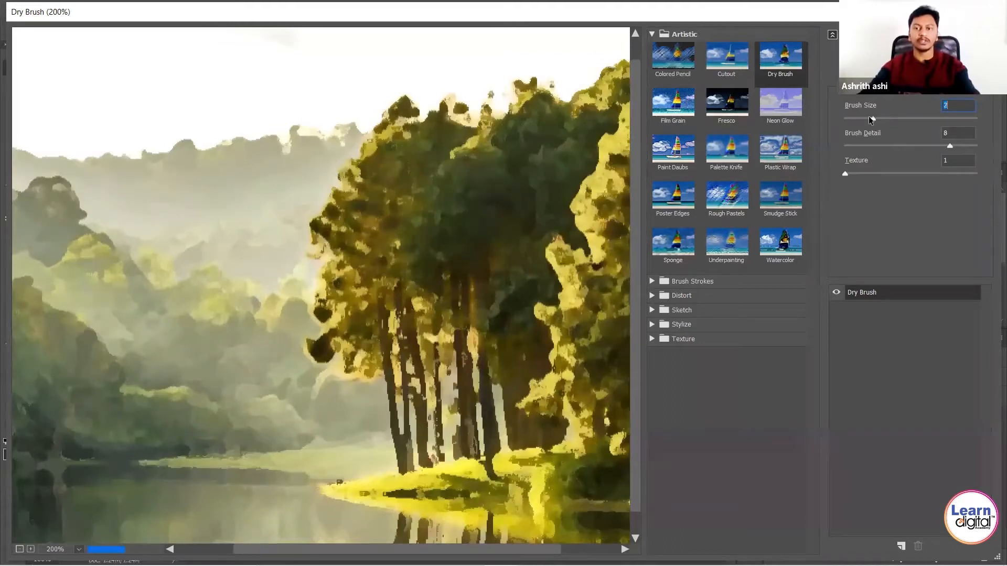
click(871, 145)
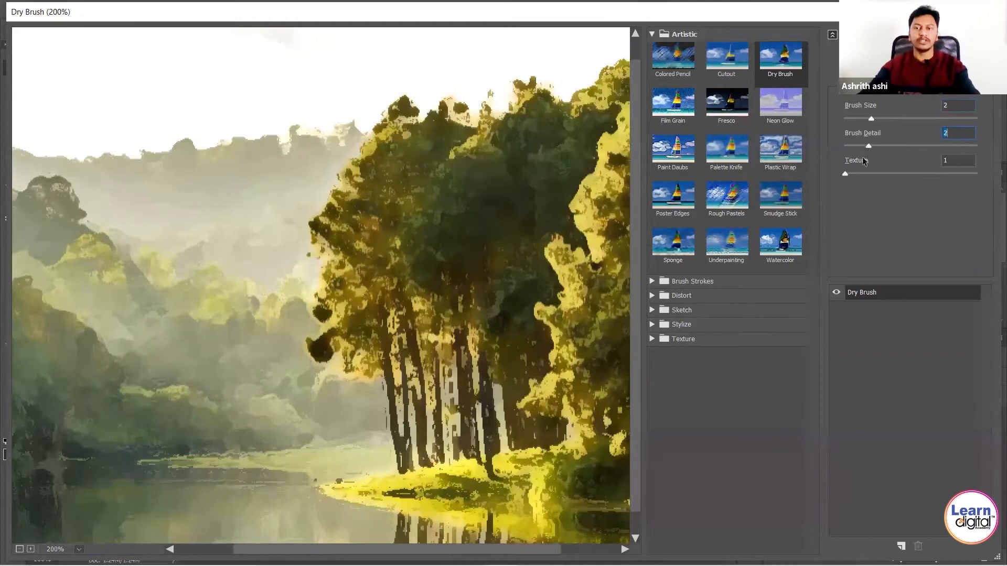
click(898, 173)
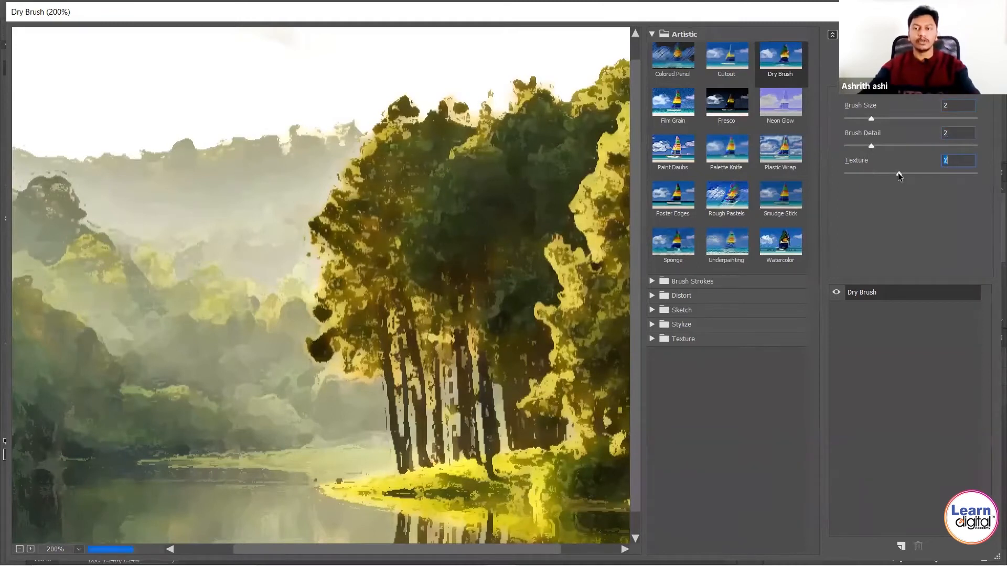
click(921, 173)
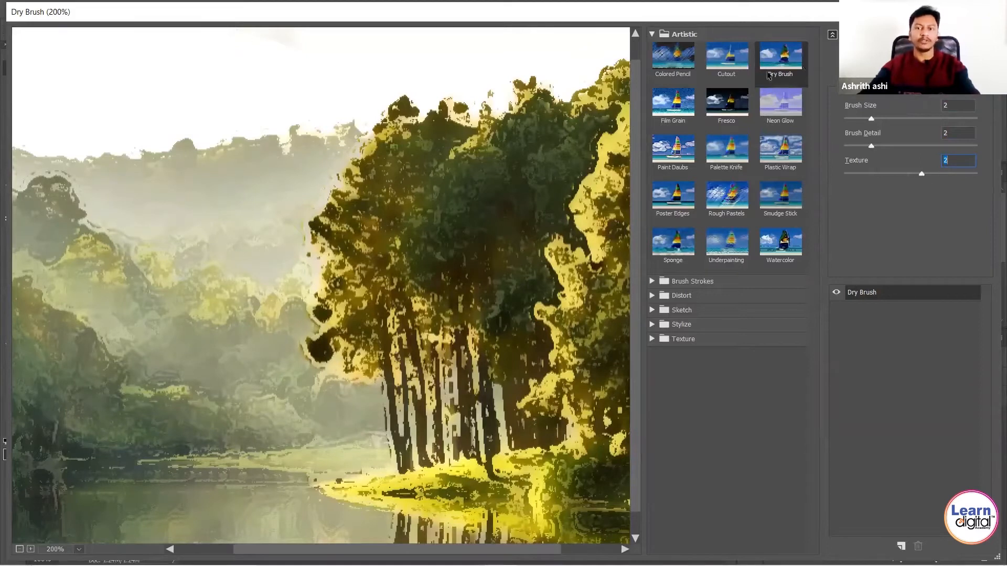
Try the Film Grain filter with Grain at 11 and at 4, and preview the Fresco filter
click(683, 115)
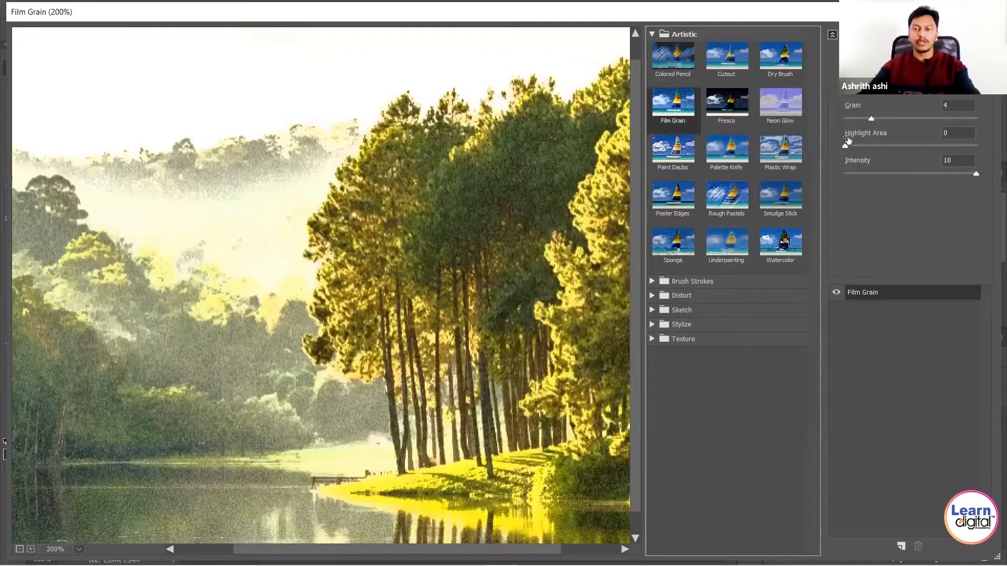
drag(860, 119, 916, 118)
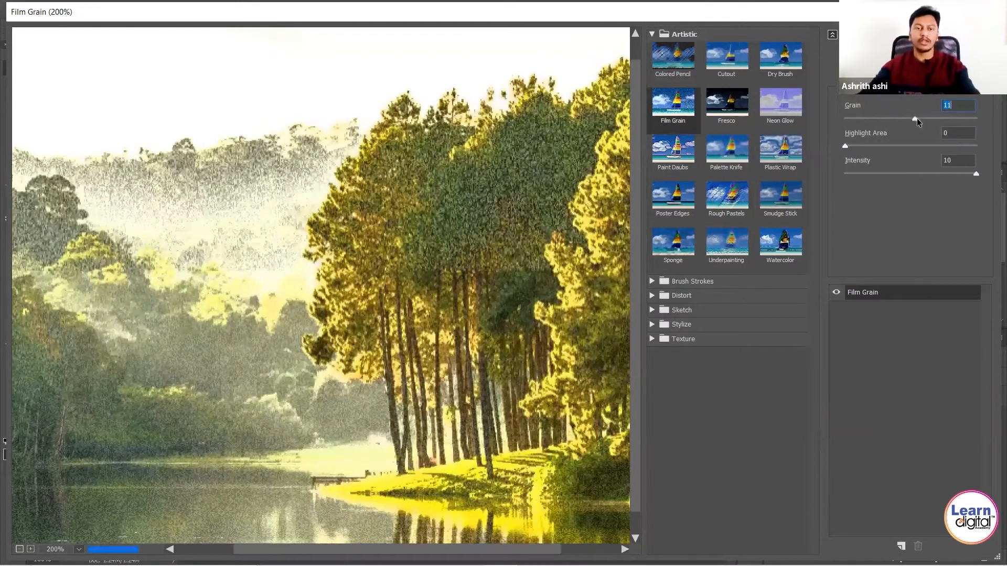
click(869, 119)
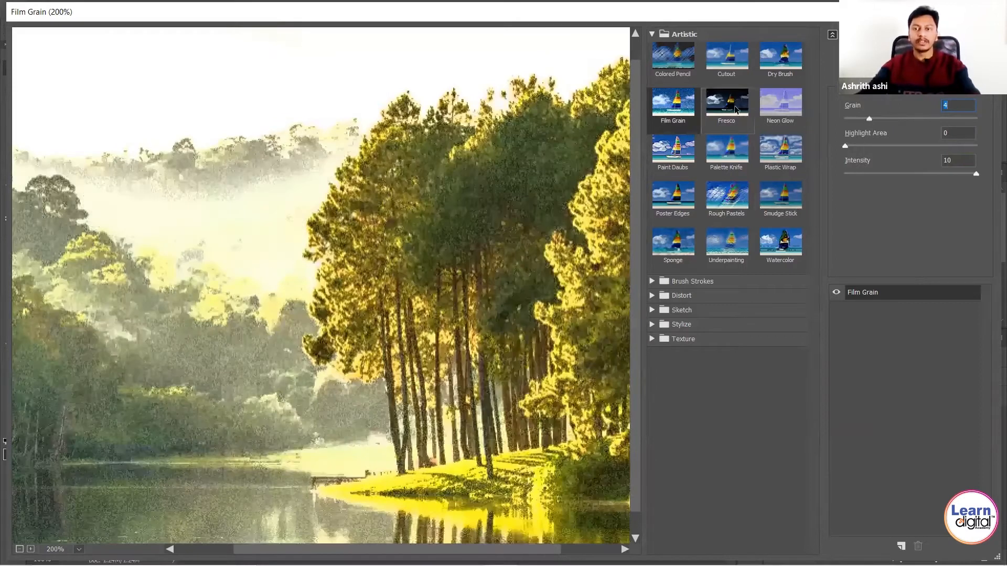
click(729, 107)
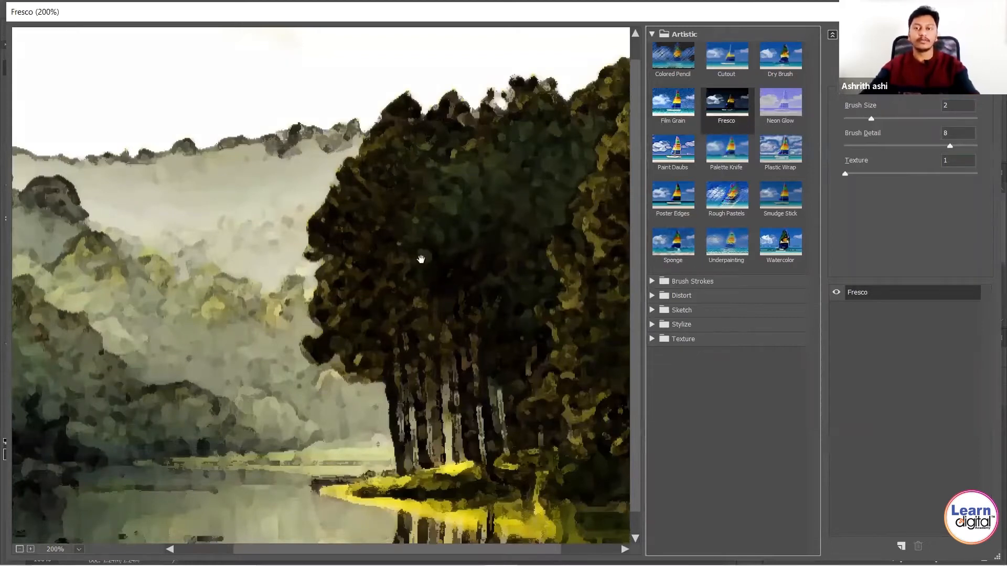
Switch the effect to Neon Glow and change its glow color to blue
click(780, 110)
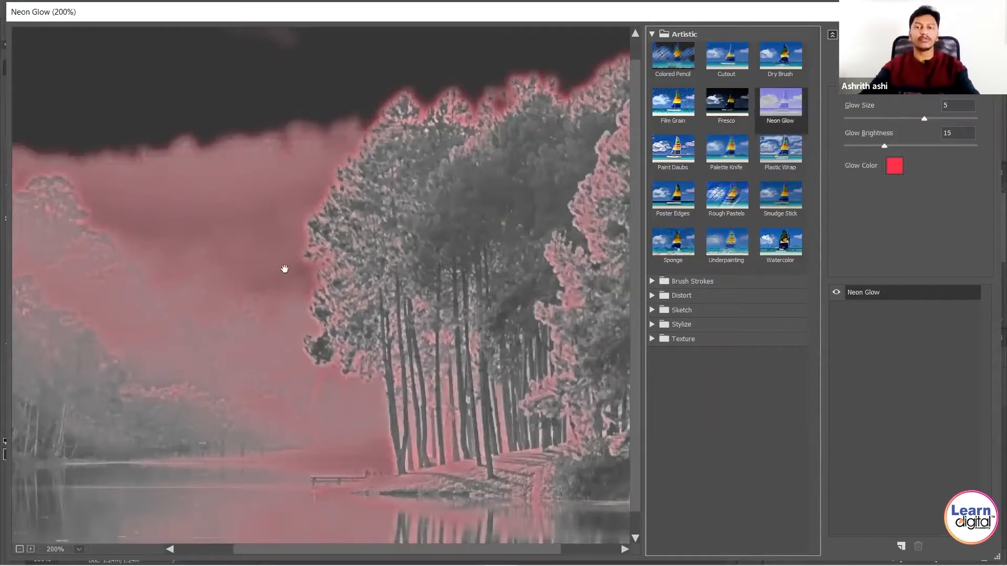
click(895, 166)
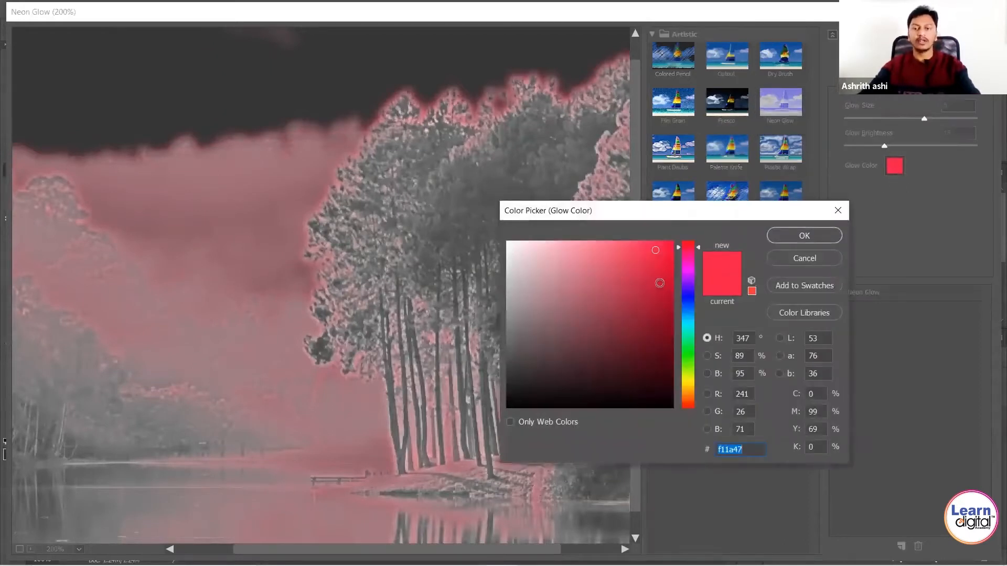
click(689, 310)
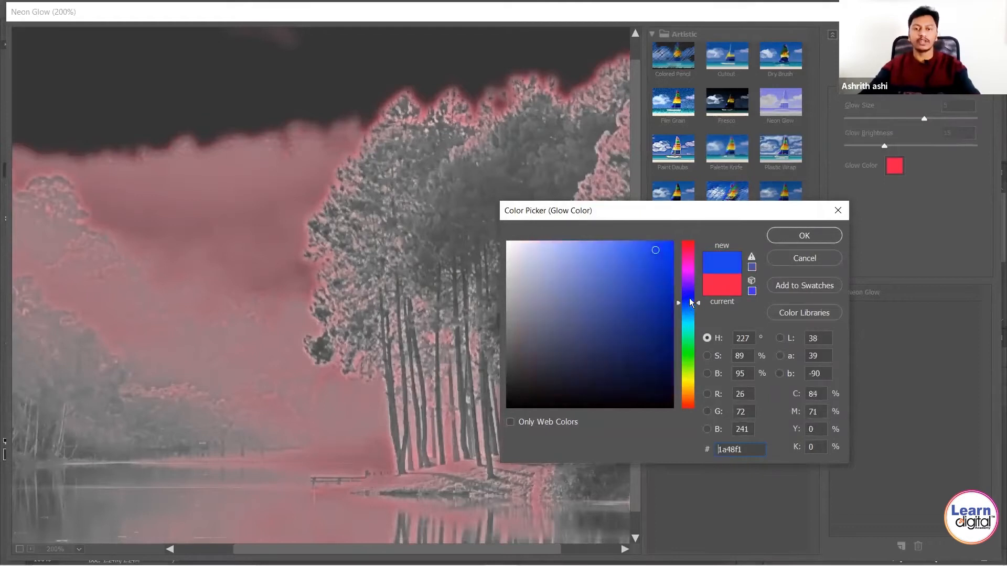
click(804, 235)
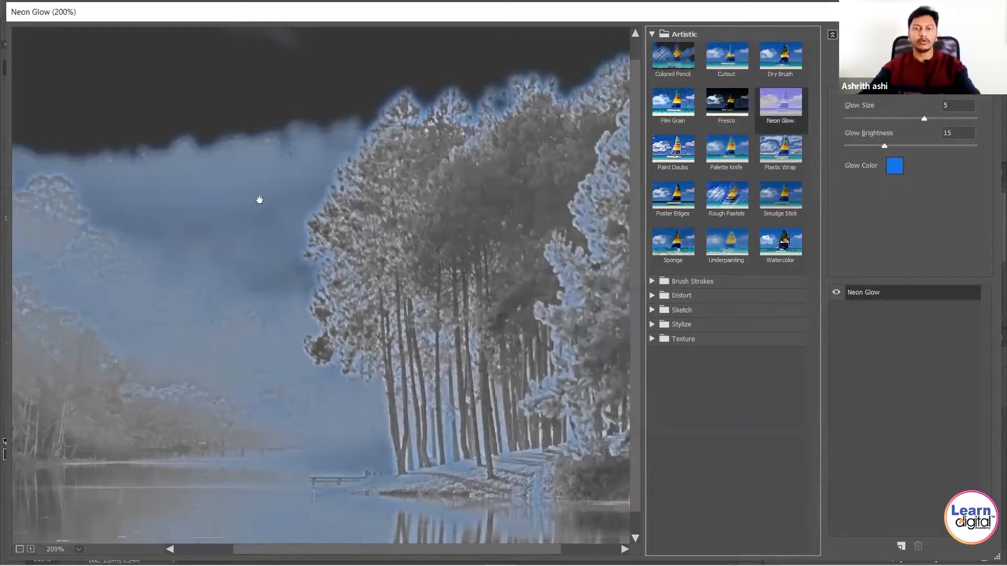
Set the Neon Glow filter's Glow Size to 6 and Glow Brightness to 11
click(901, 119)
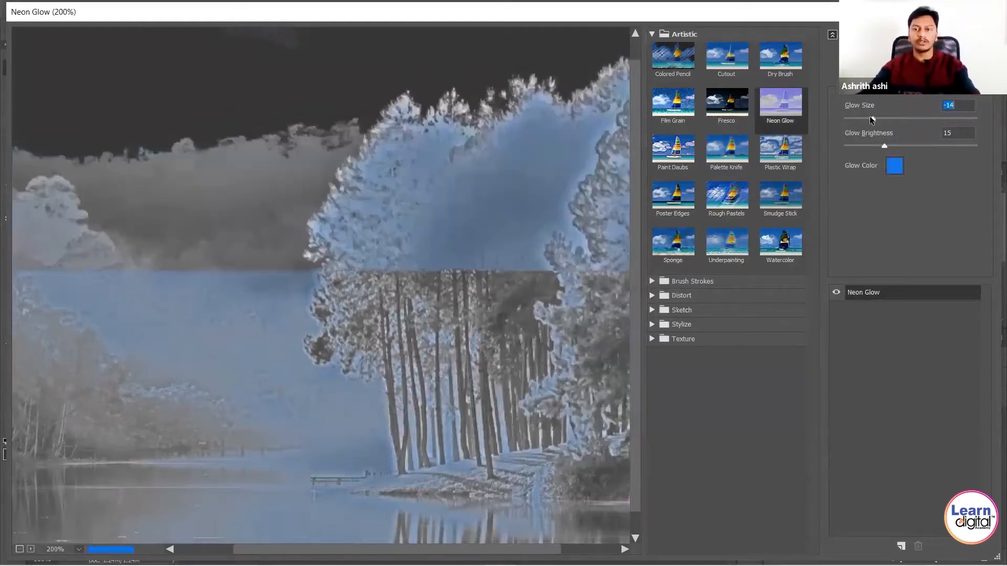
drag(901, 118, 903, 118)
click(922, 146)
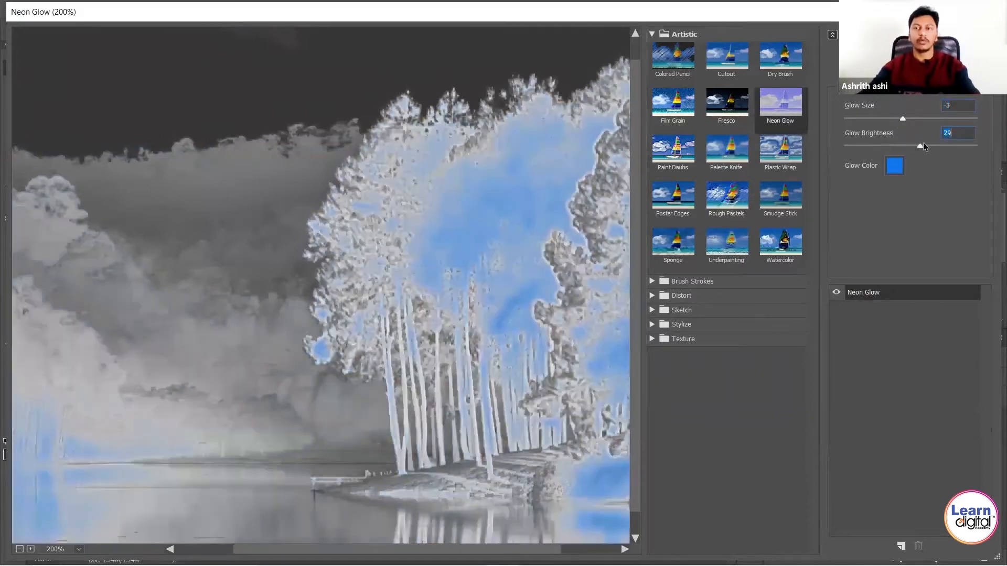
click(871, 145)
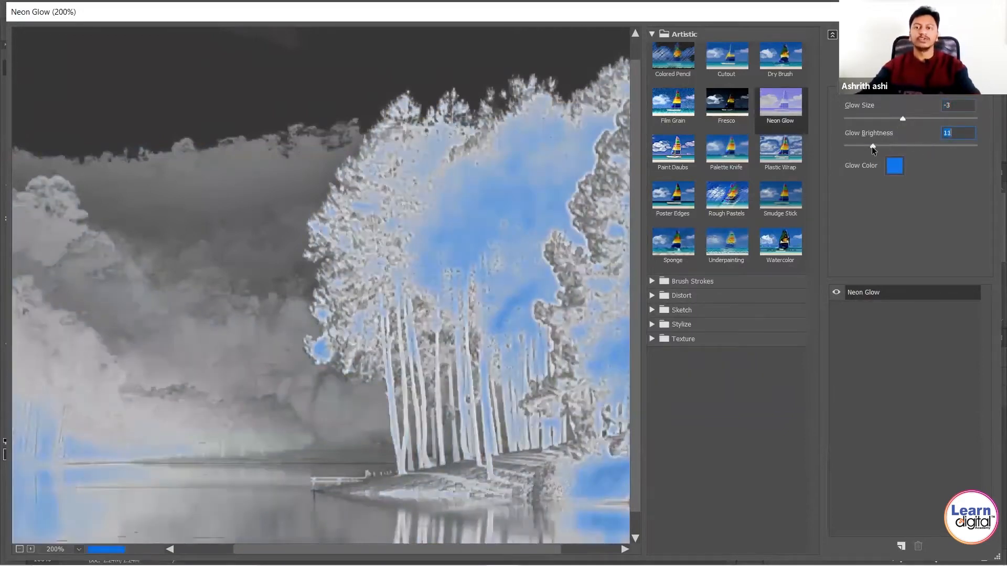
click(927, 118)
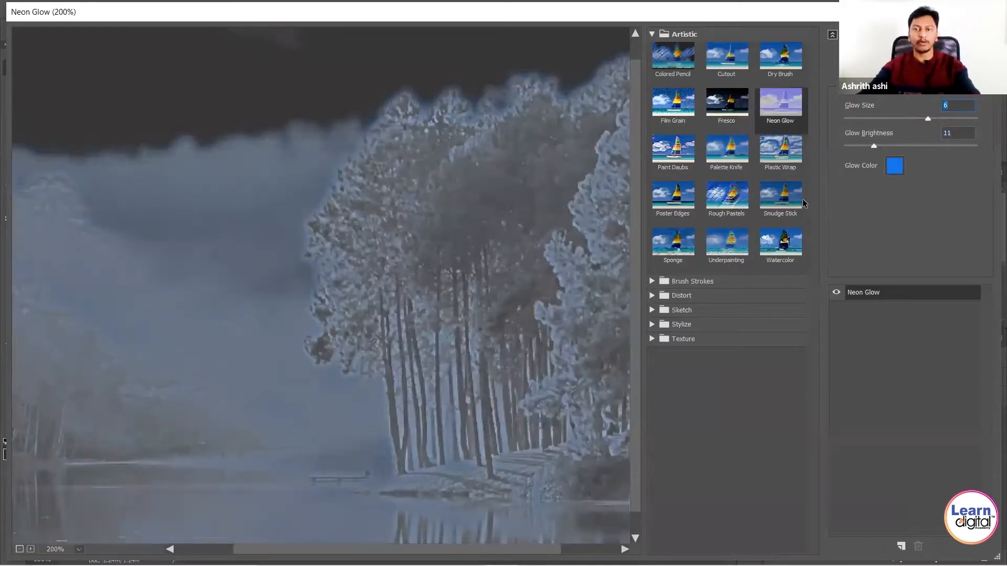
Preview the Paint Daubs filter and try Palette Knife with Stroke Size 8, Stroke Detail 1 and Softness 4
click(675, 156)
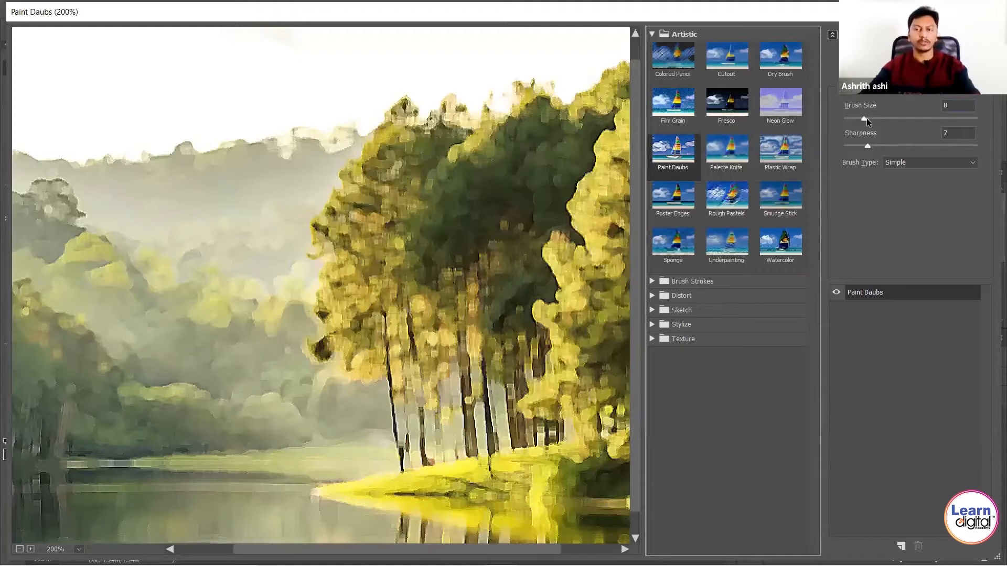
click(726, 153)
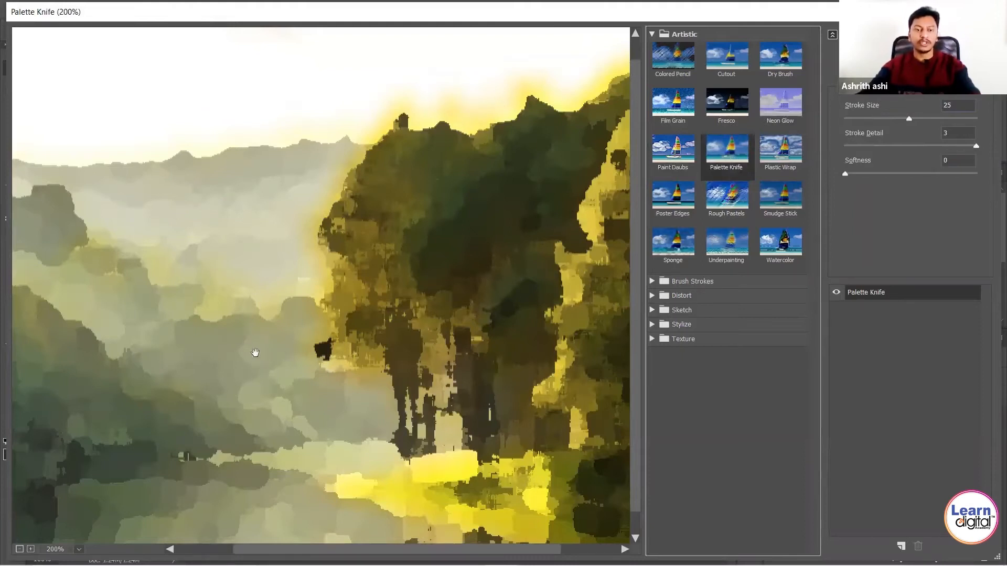
click(872, 119)
drag(874, 119, 863, 119)
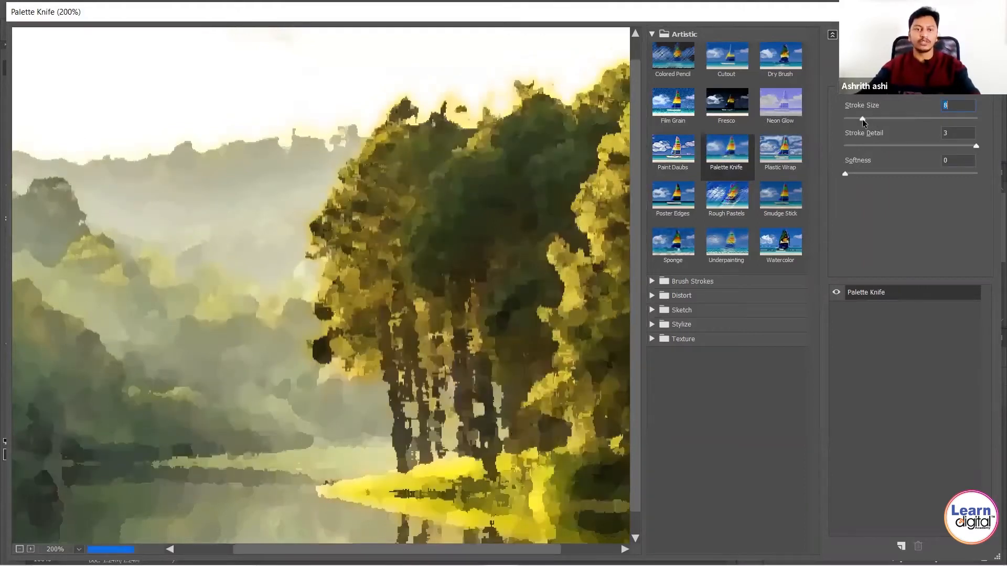
click(884, 146)
click(877, 147)
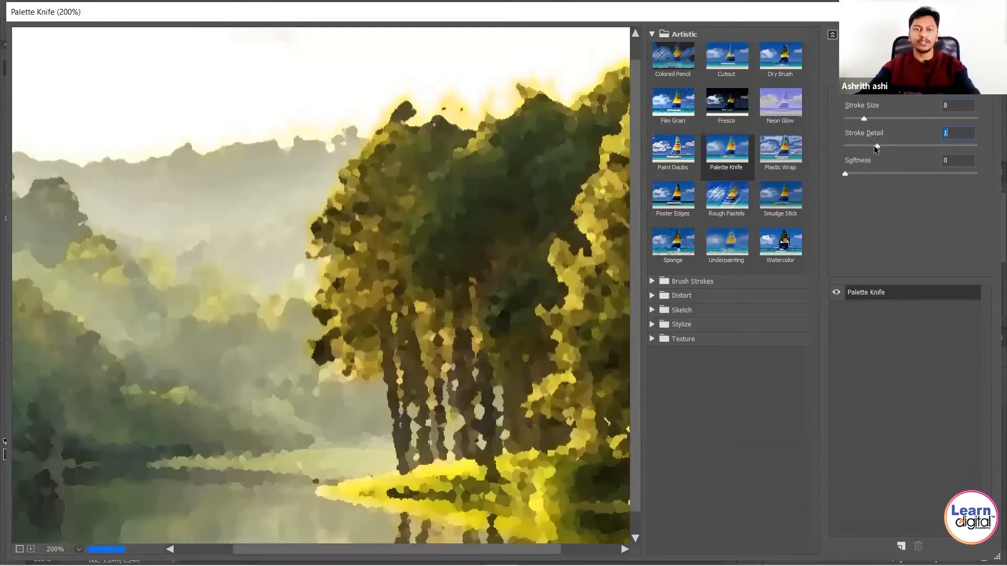
click(898, 174)
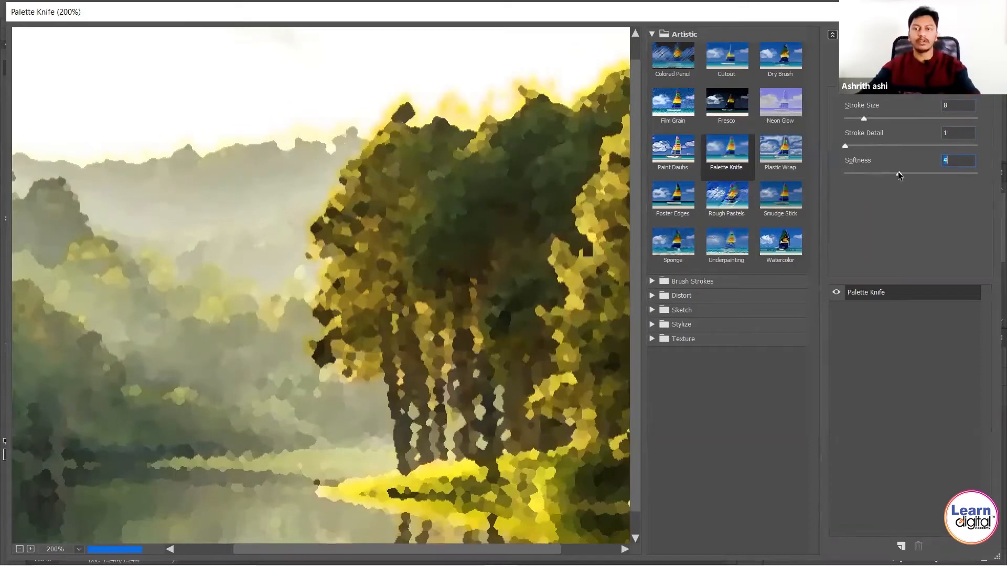
Try Plastic Wrap with Highlight Strength 4, and Poster Edges with Edge Thickness 4, Edge Intensity 3 and Posterization 3
click(780, 156)
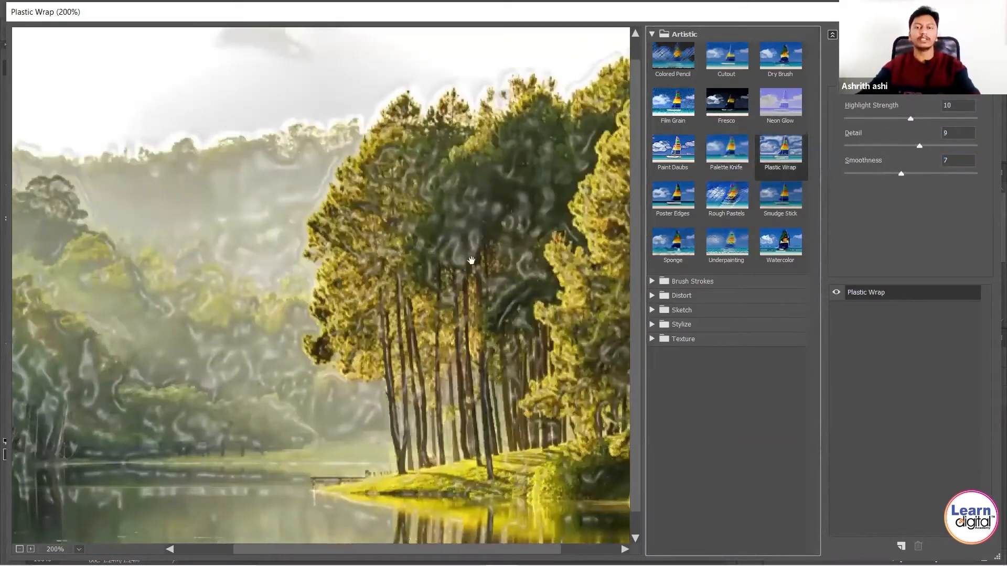
click(873, 118)
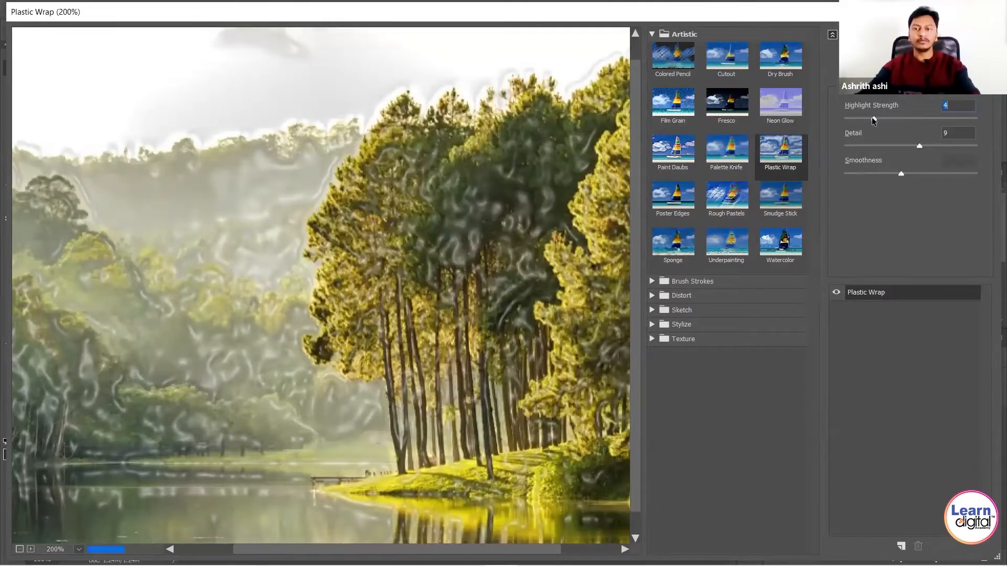
click(680, 194)
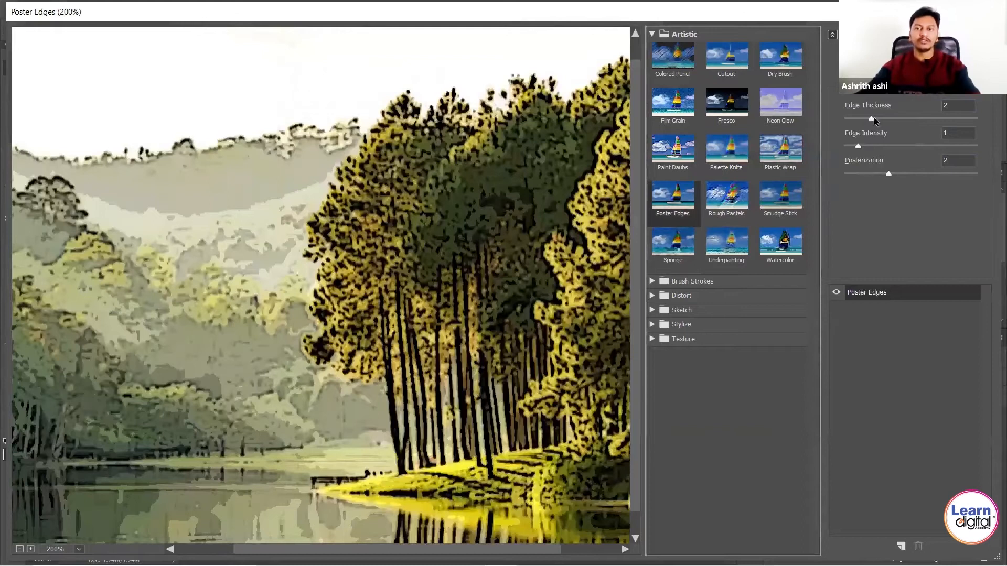
drag(878, 119, 903, 178)
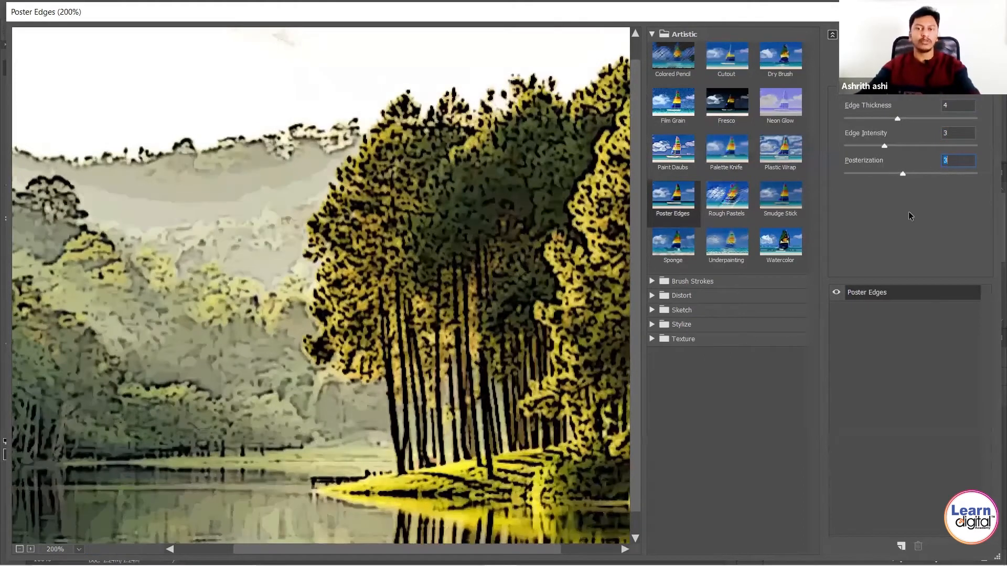
Try the Rough Pastels filter with Stroke Length 3, Stroke Detail 12, Canvas texture Scaling 67% and Relief 15
click(732, 203)
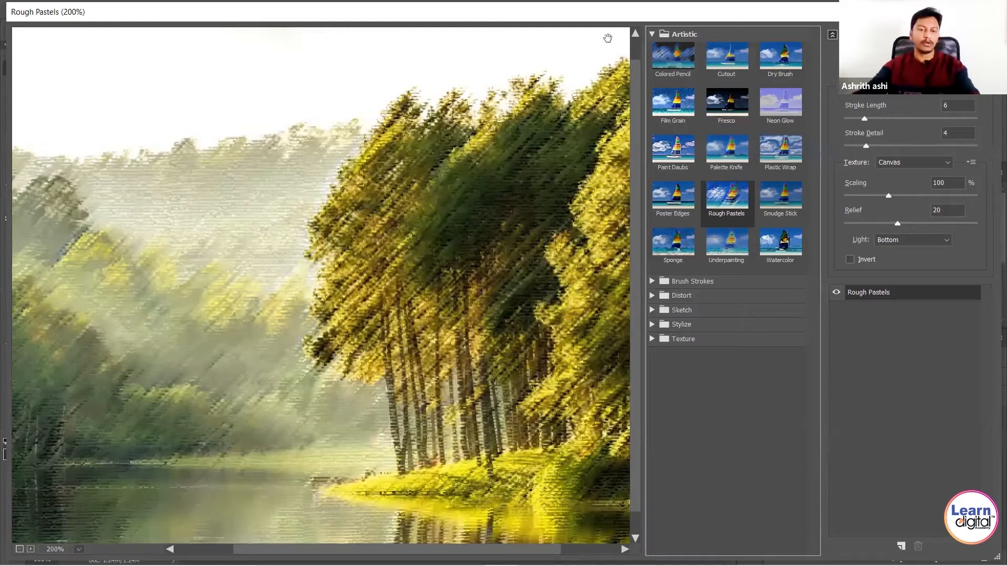
mouse_move(881, 120)
mouse_down()
mouse_move(912, 117)
mouse_move(893, 120)
mouse_up()
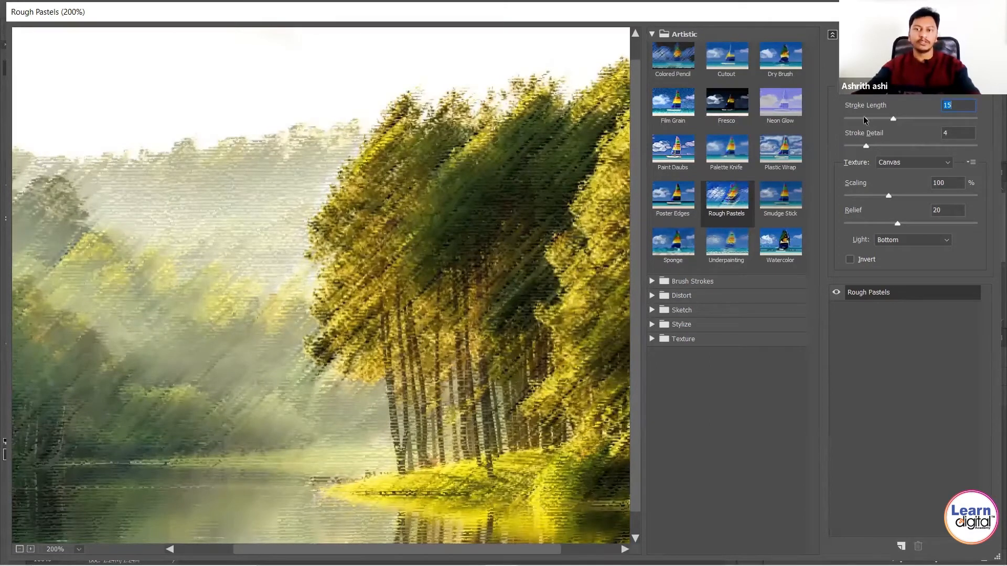
text(3)
mouse_move(881, 146)
mouse_down()
mouse_move(947, 146)
mouse_move(924, 146)
mouse_up()
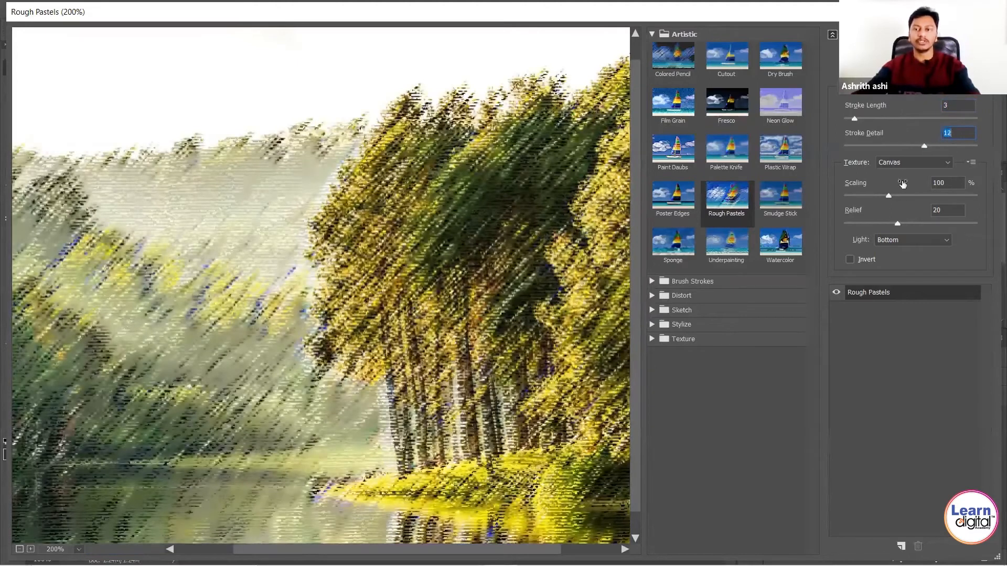
drag(855, 194, 957, 222)
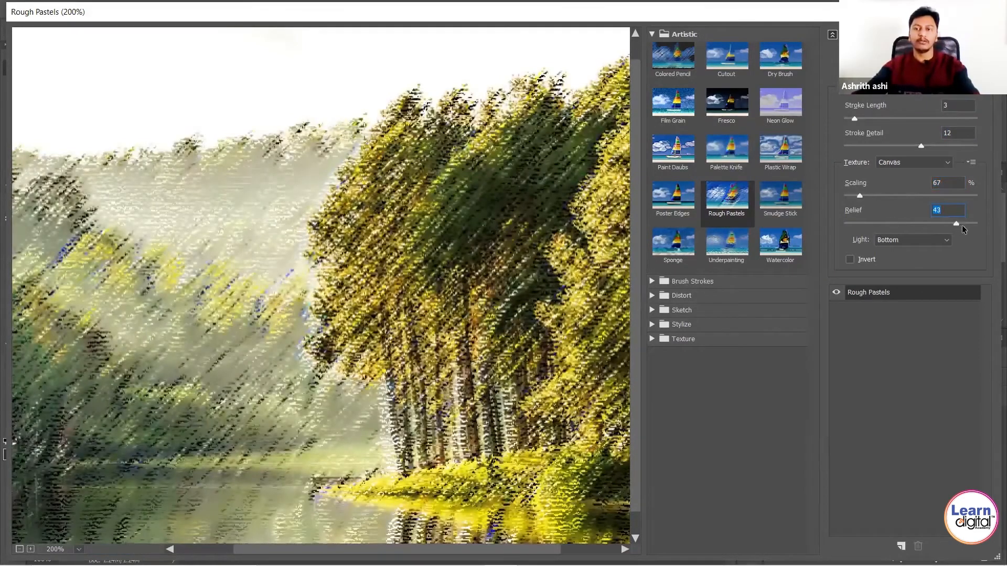
mouse_move(867, 229)
mouse_down()
mouse_move(835, 227)
mouse_move(885, 225)
mouse_up()
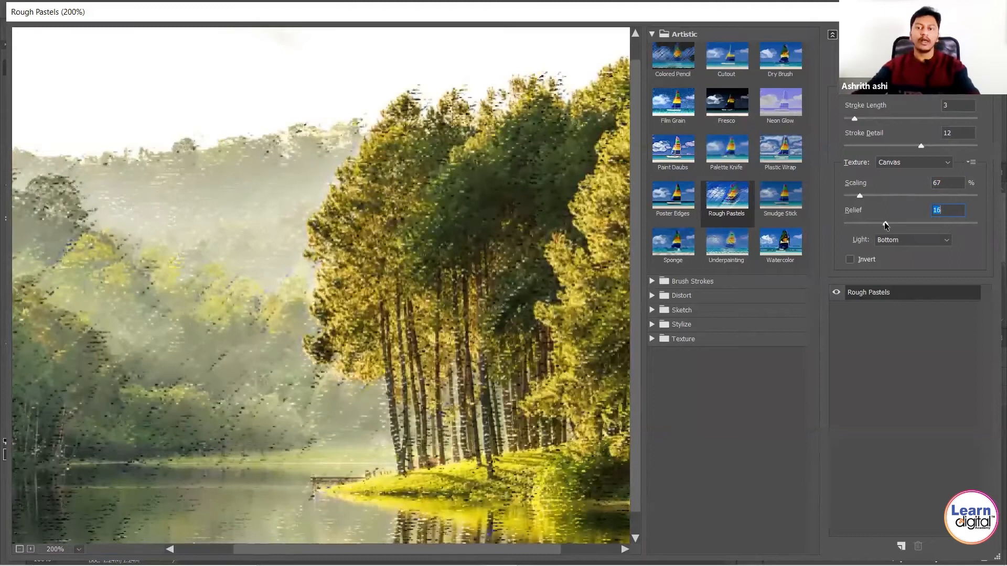
Preview the remaining Artistic filters Smudge Stick, Sponge, Underpainting and Watercolor on the landscape photo
click(780, 204)
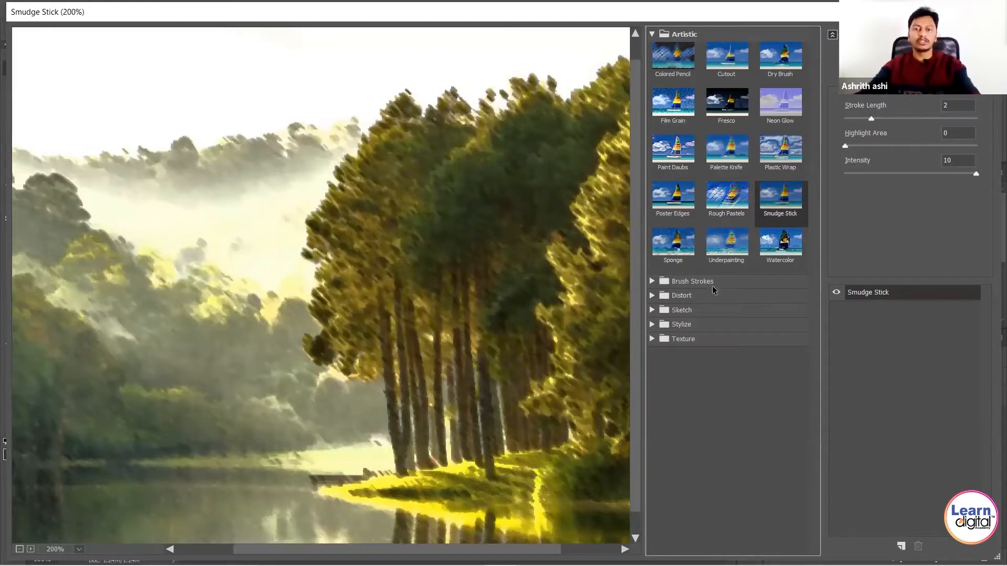
click(676, 248)
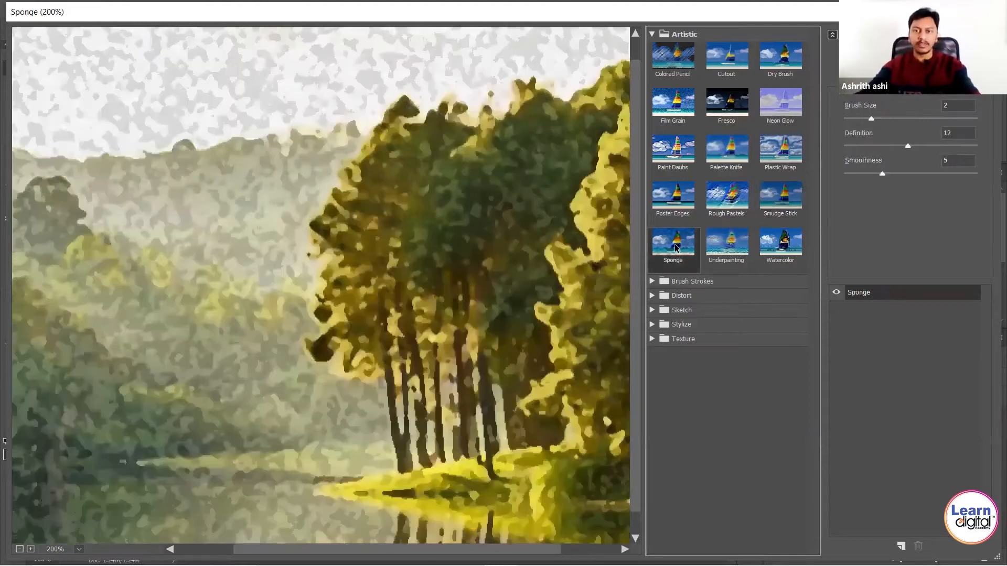
click(729, 242)
click(793, 242)
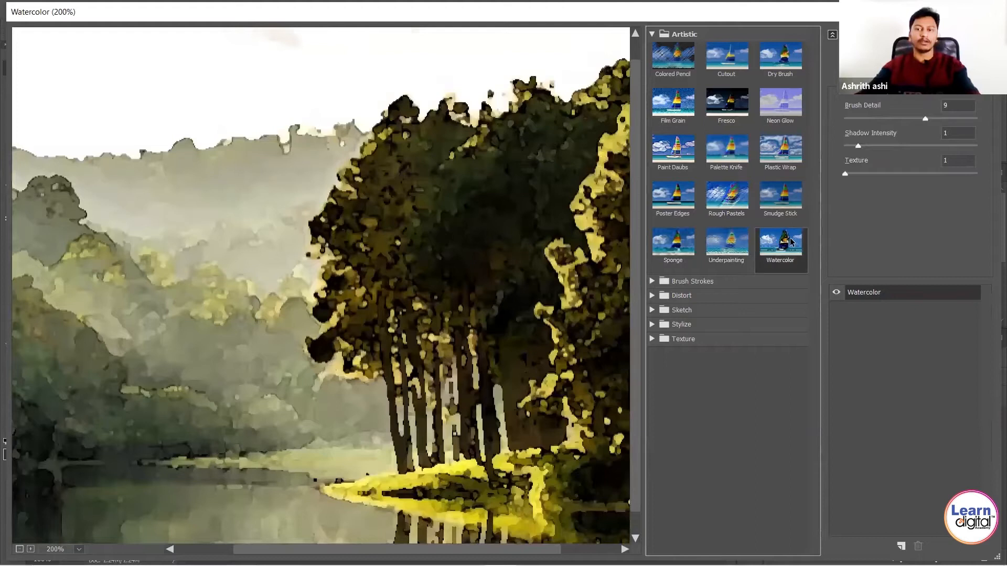
Switch from the Artistic to the Brush Strokes filters and preview Accented Edges, Angled Strokes and Crosshatch
click(688, 35)
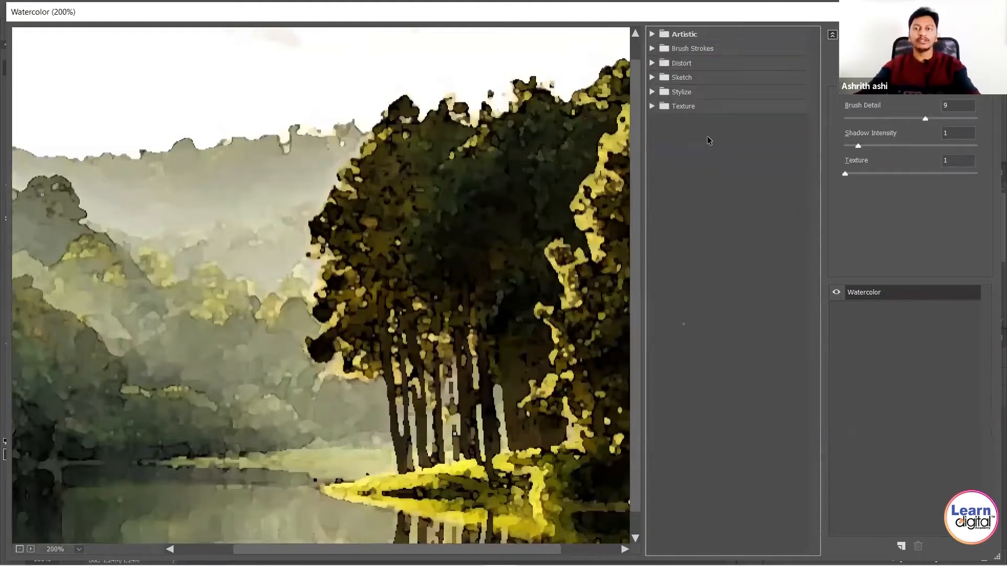
click(684, 48)
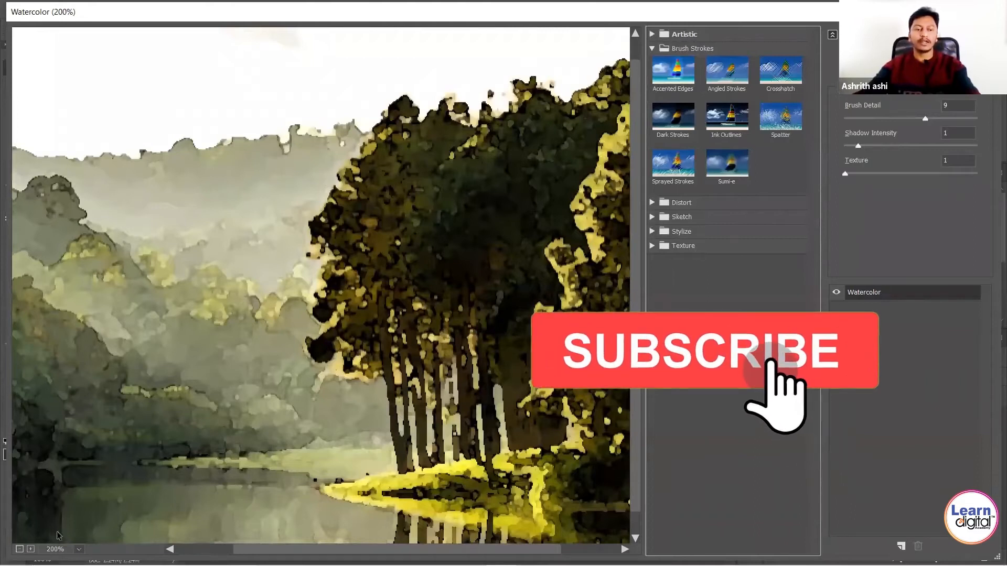
click(19, 549)
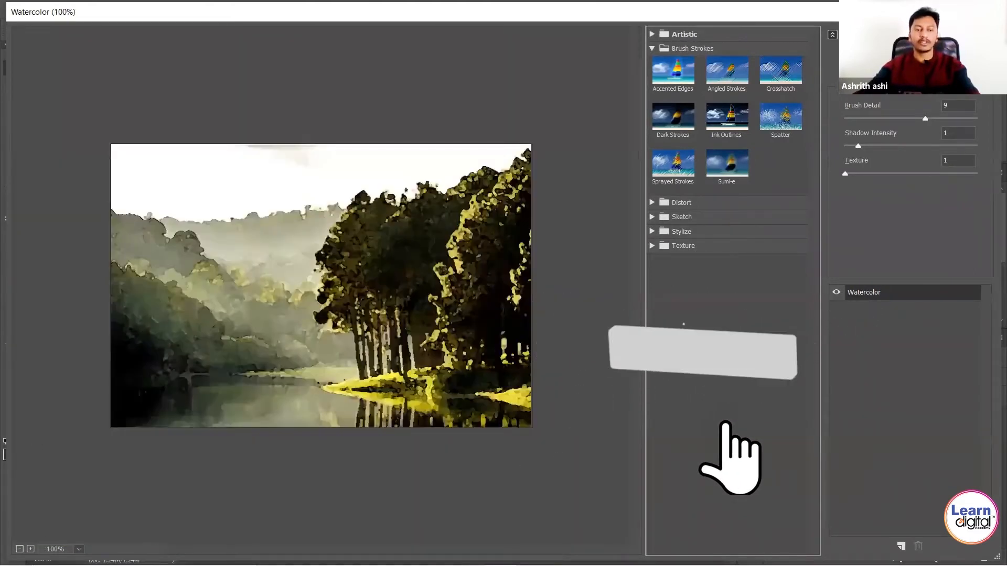
key(ctrl+plus)
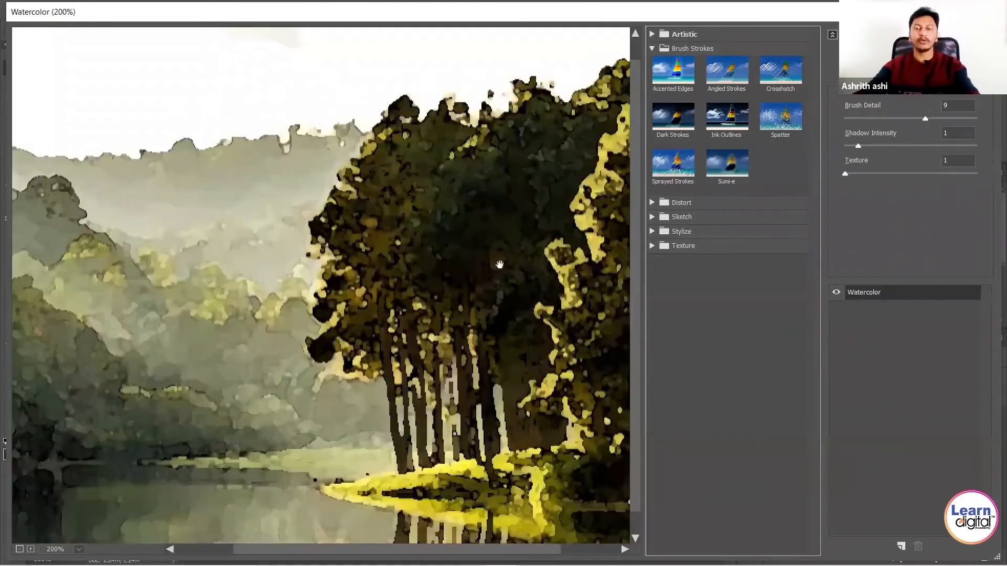
click(673, 75)
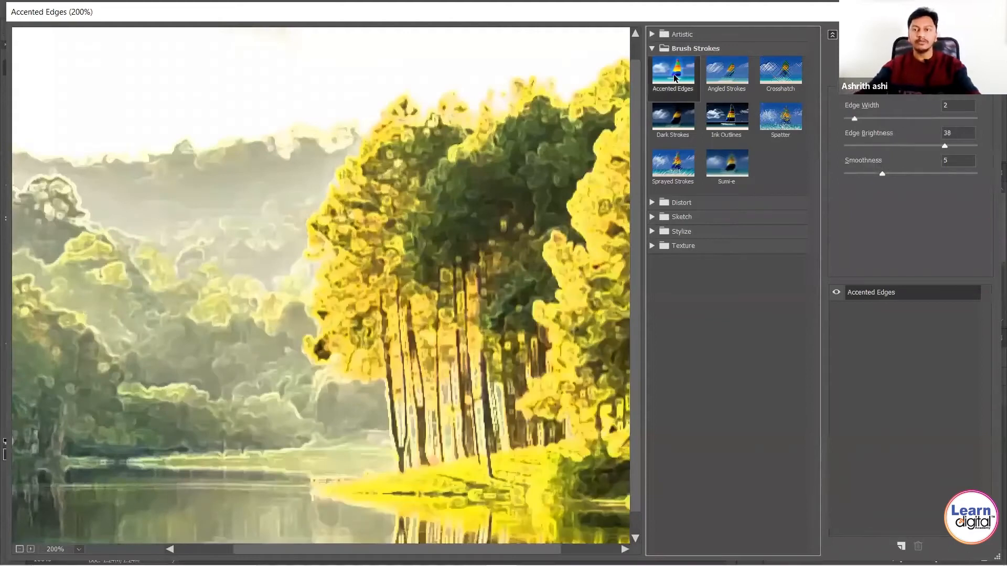
click(730, 76)
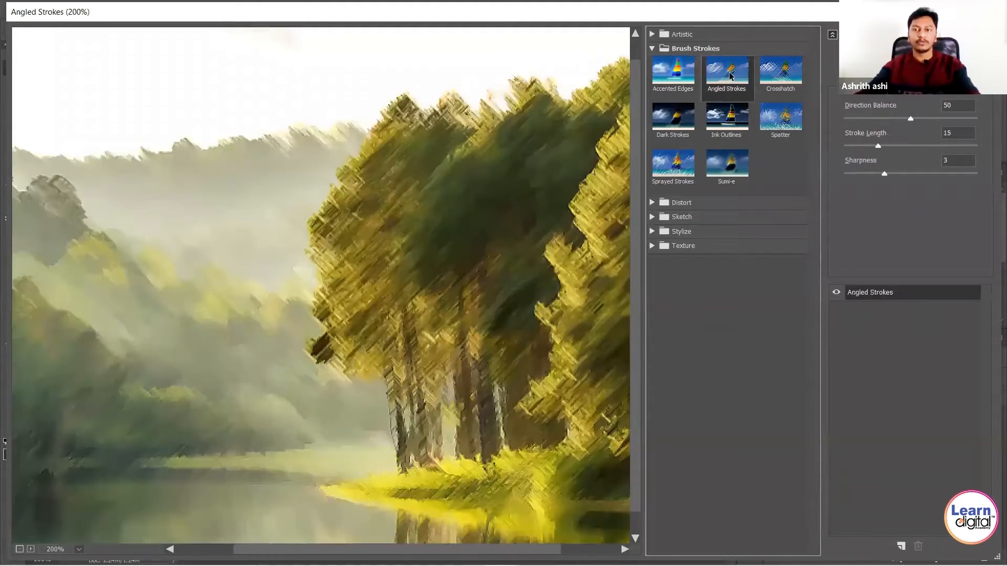
click(788, 75)
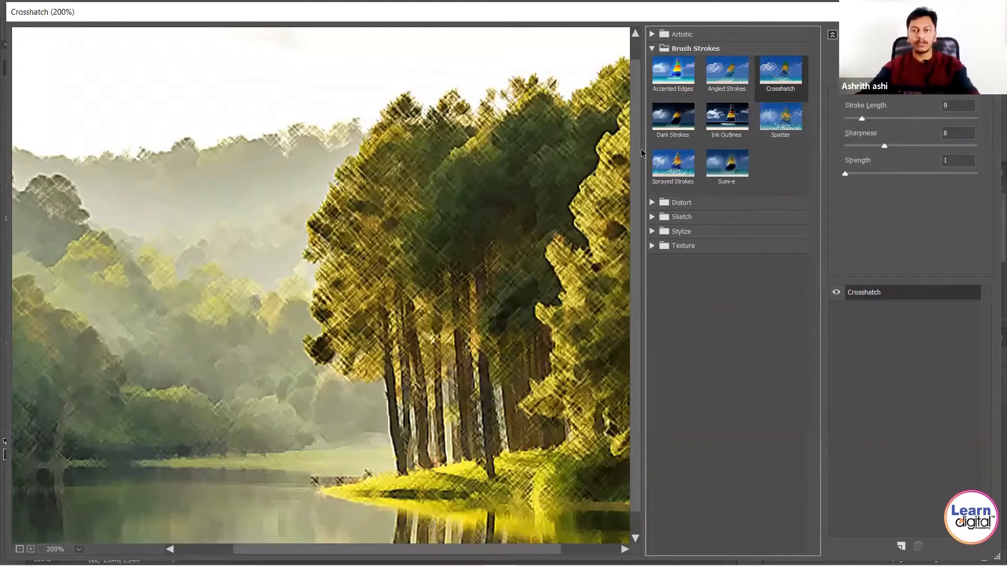
Preview the Dark Strokes, Ink Outlines and Spatter filters on the photo
click(679, 123)
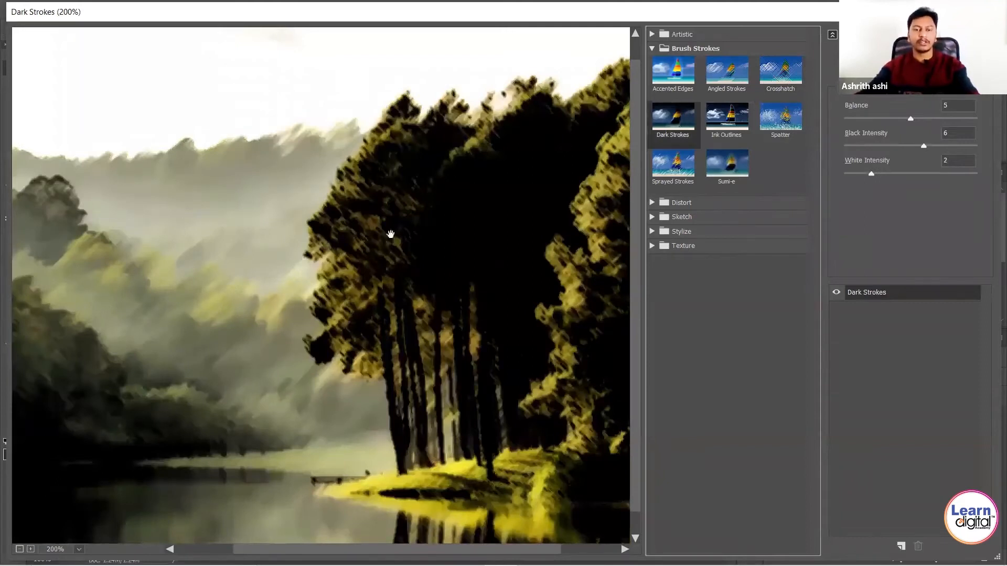
click(721, 122)
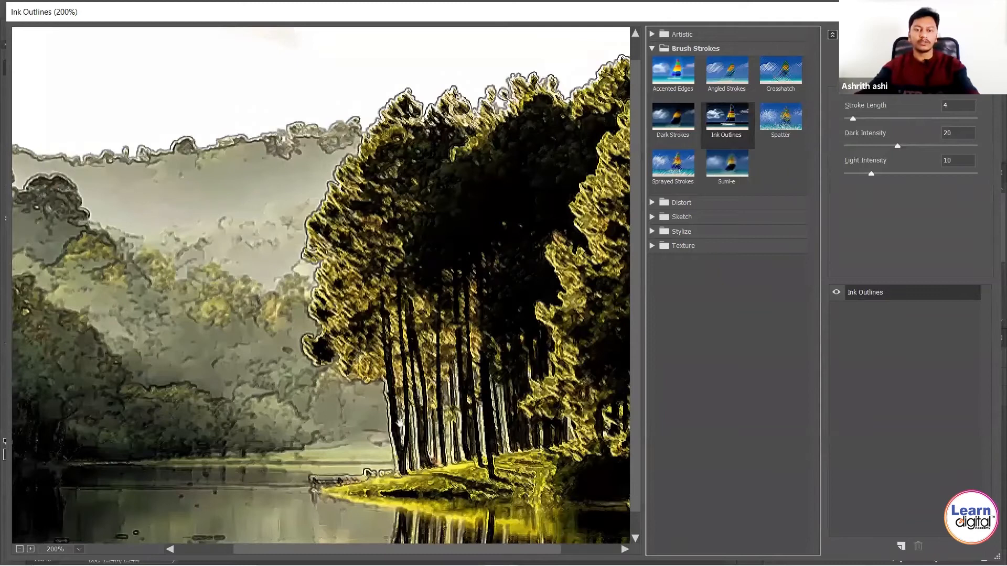
click(780, 118)
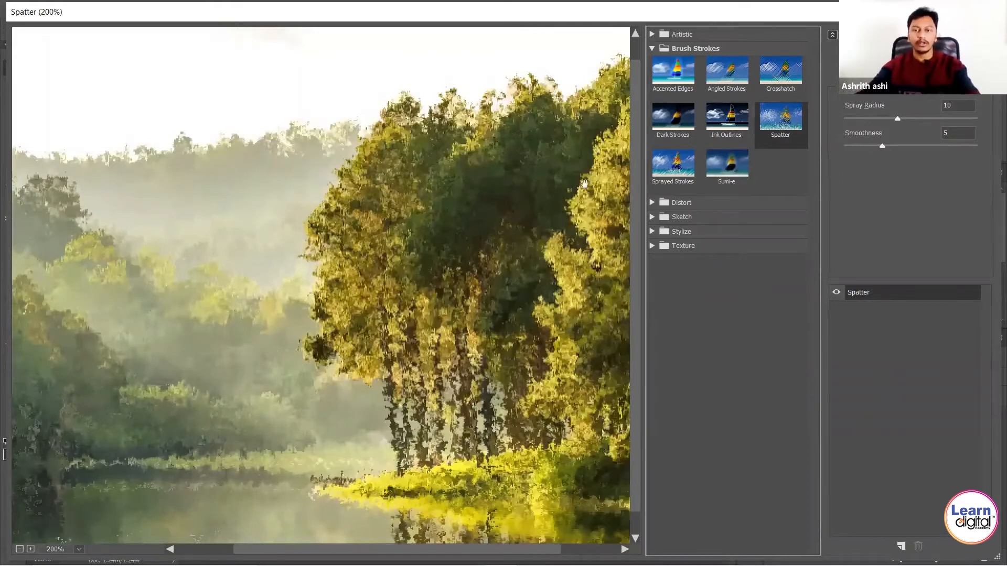
Try the Sprayed Strokes filter with Stroke Length at 3 and at 6, and preview the Sumi-e filter
click(668, 165)
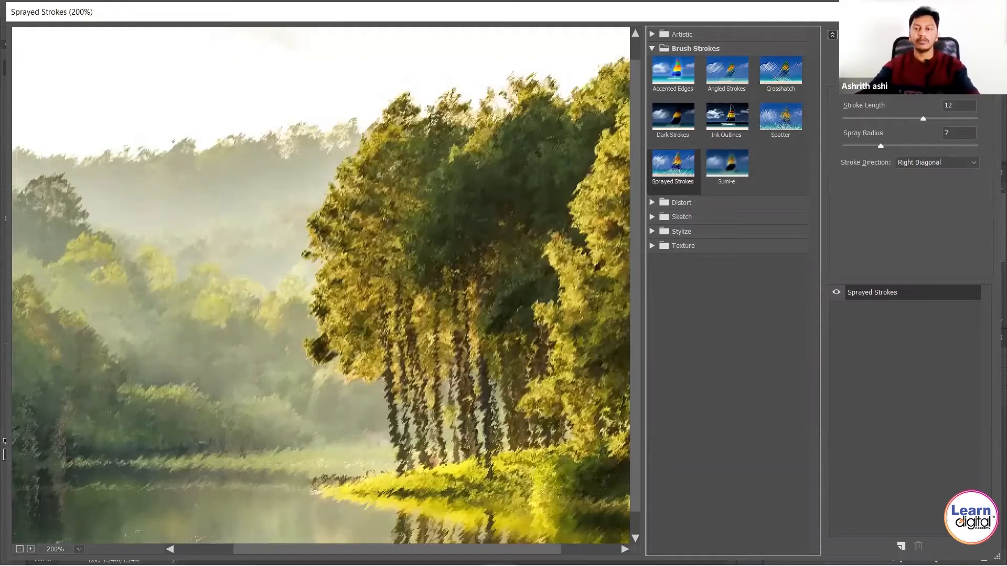
drag(869, 119, 863, 119)
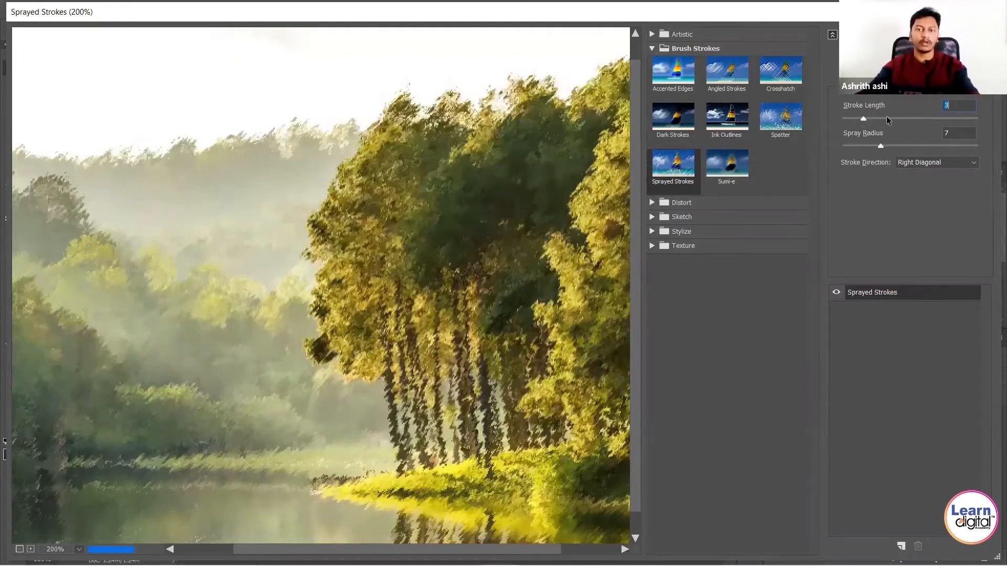
click(886, 119)
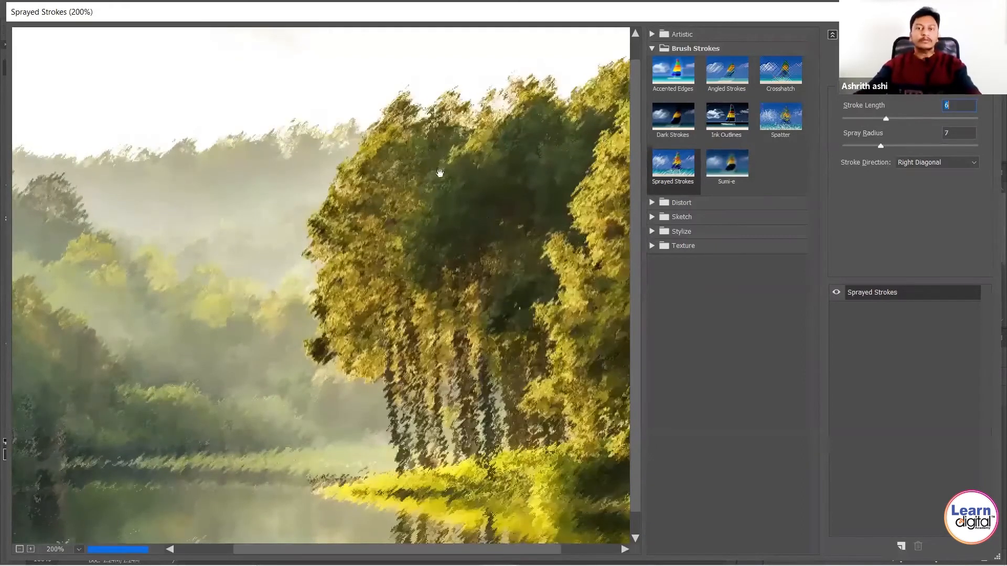
click(727, 167)
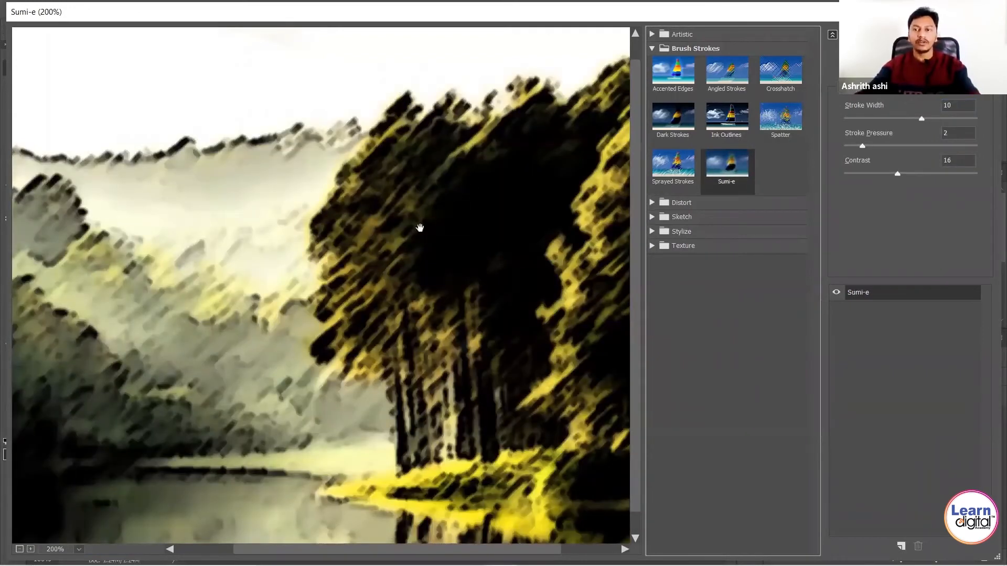
Apply the Diffuse Glow filter from the Distort group with Graininess 2, Glow Amount 11 and Clear Amount 12
click(683, 52)
click(675, 64)
click(672, 92)
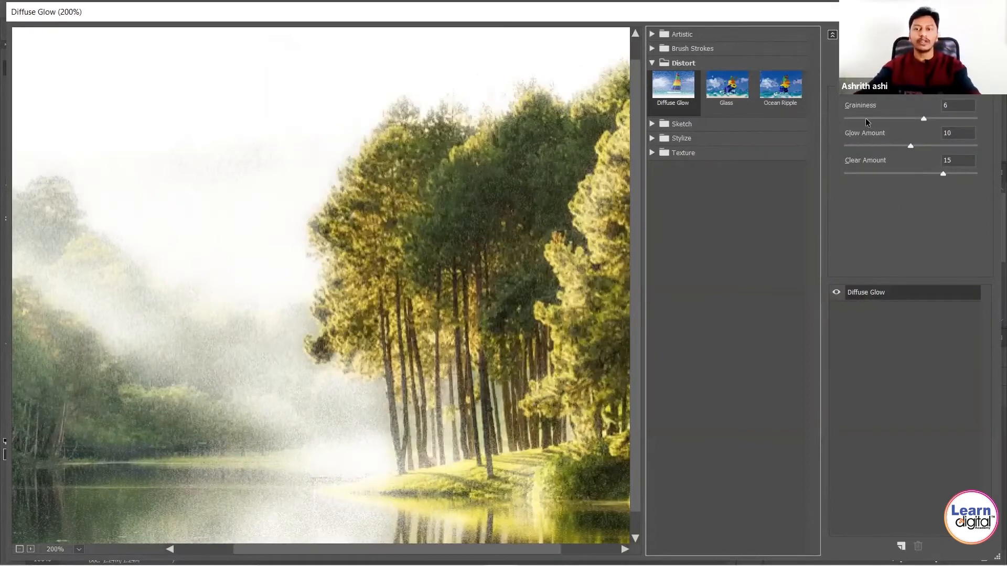
mouse_move(857, 118)
mouse_down()
mouse_move(895, 118)
mouse_move(856, 119)
mouse_move(869, 119)
mouse_up()
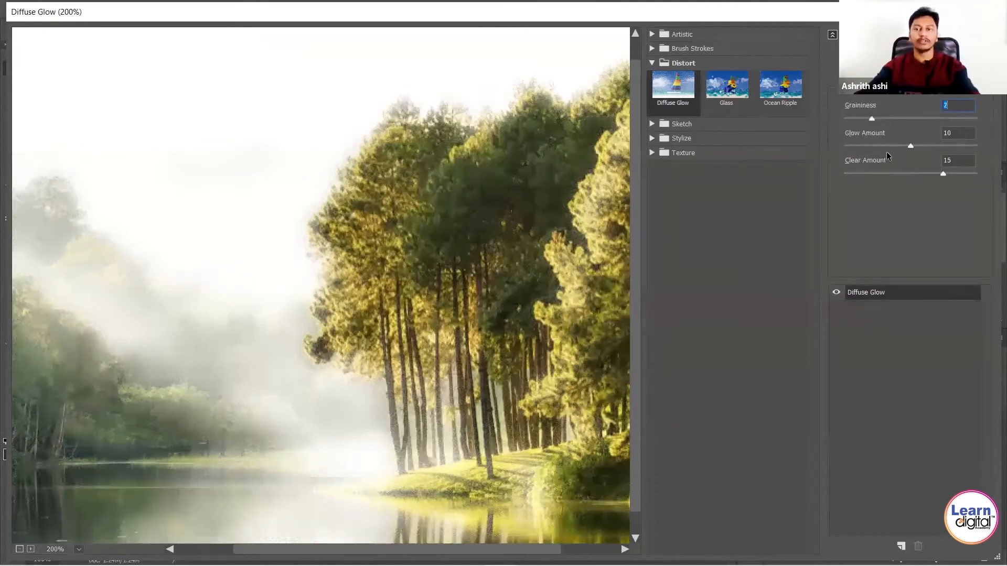
mouse_move(910, 146)
mouse_down()
mouse_move(841, 149)
mouse_move(924, 147)
mouse_move(914, 146)
mouse_up()
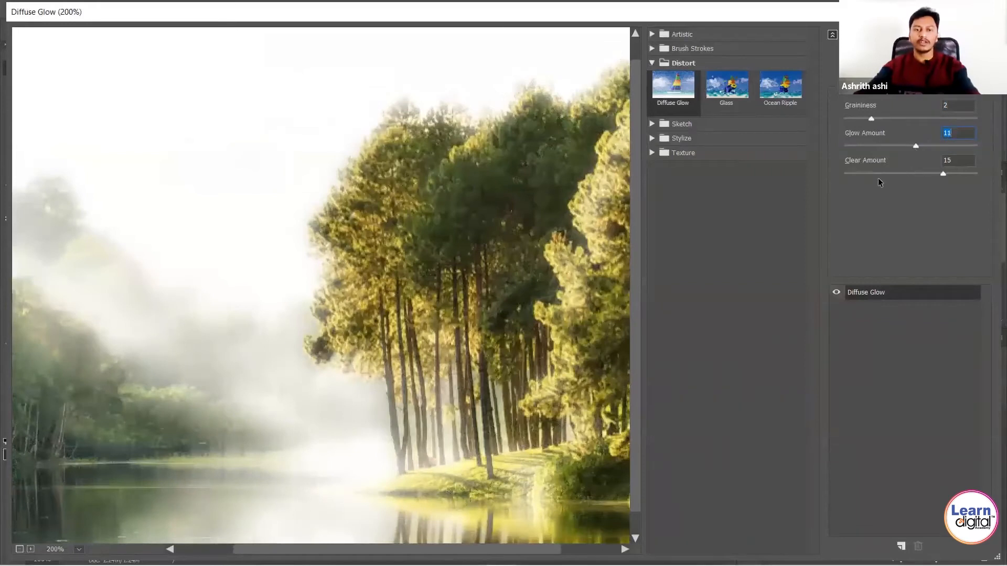
click(855, 174)
drag(850, 174, 917, 180)
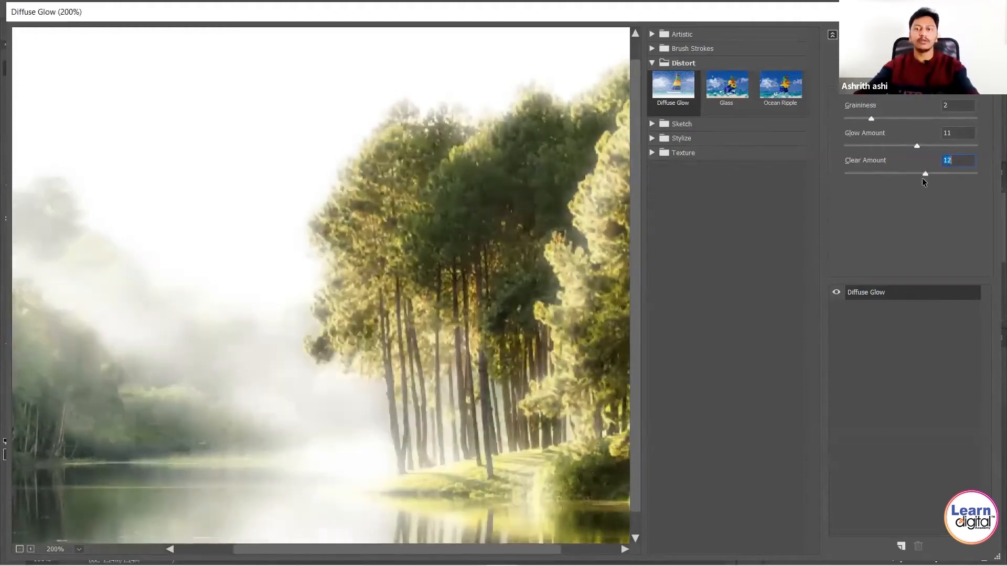
Preview the Glass filter and try Ocean Ripple with Ripple Size 4 and Ripple Magnitude 6
click(727, 85)
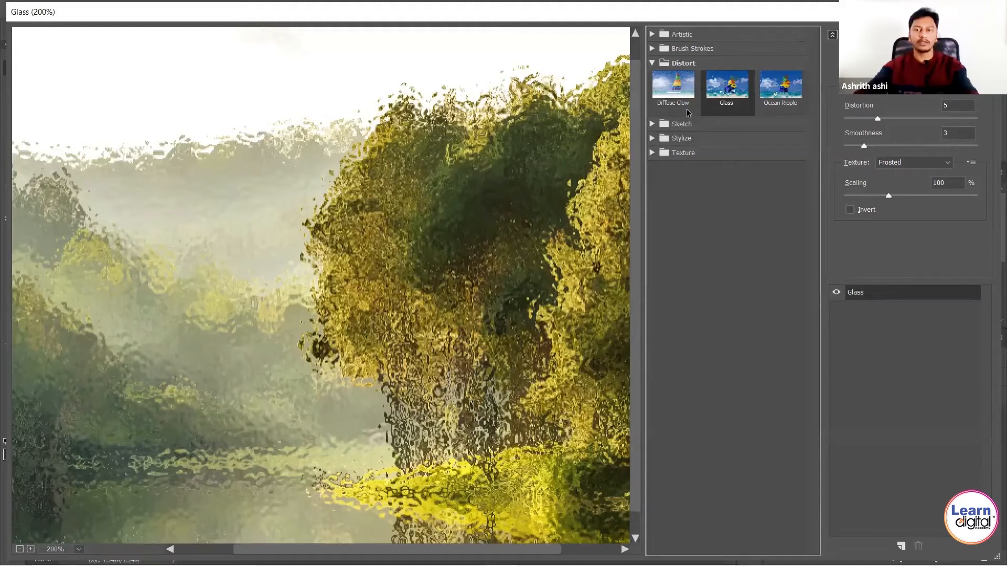
click(792, 92)
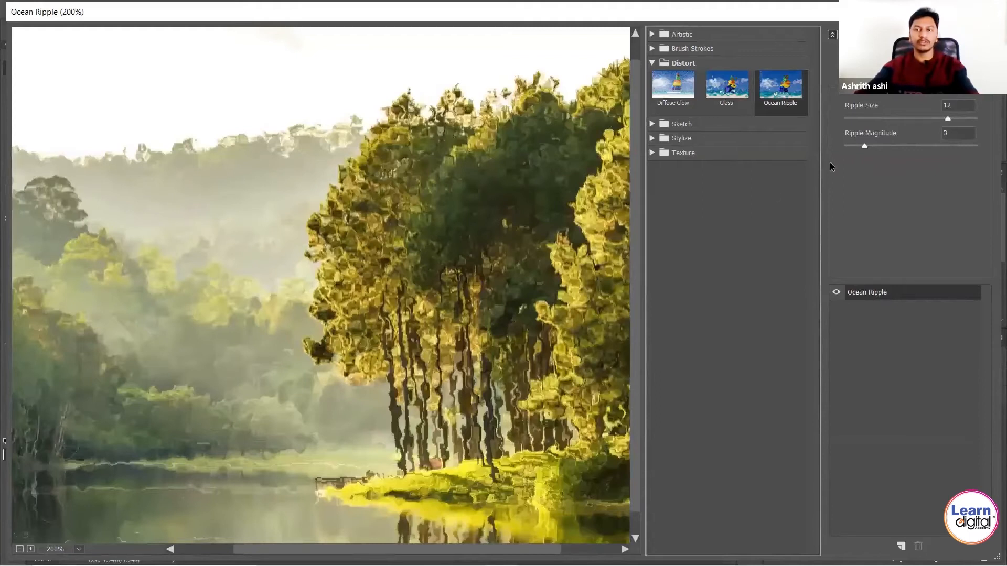
drag(864, 147, 924, 147)
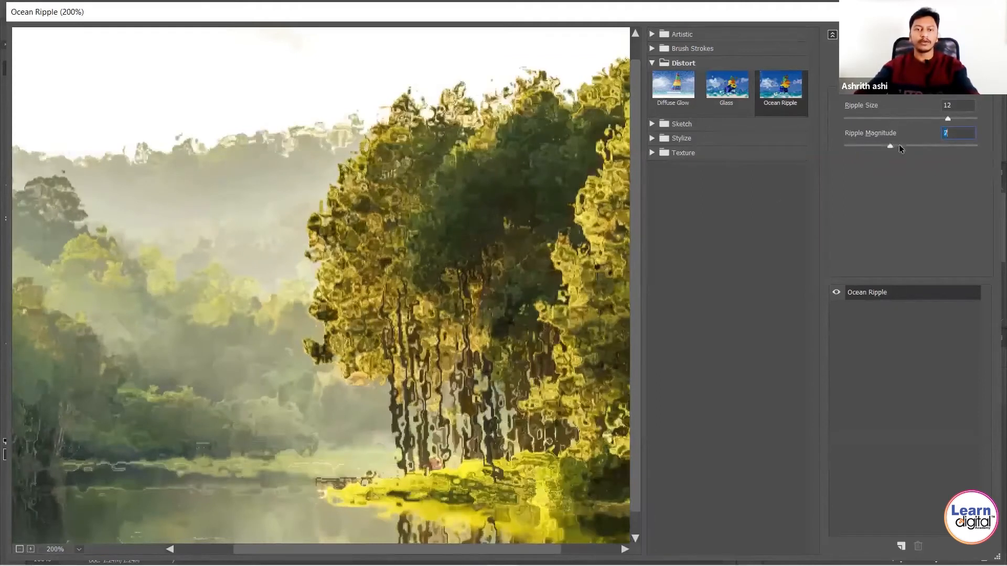
click(883, 146)
click(875, 118)
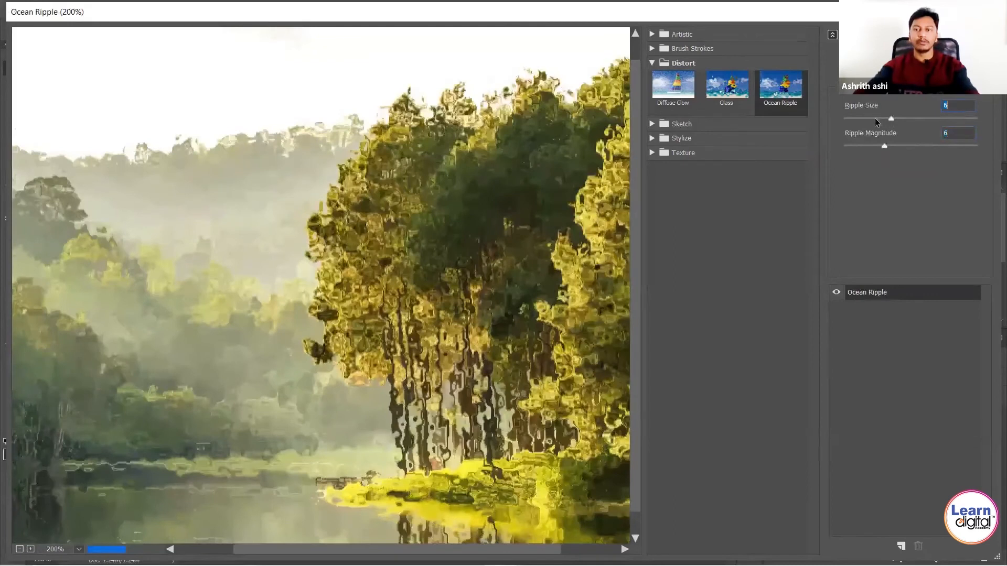
Switch from the Distort to the Sketch filters and preview Bas Relief, Chalk & Charcoal and Charcoal
click(677, 62)
click(669, 78)
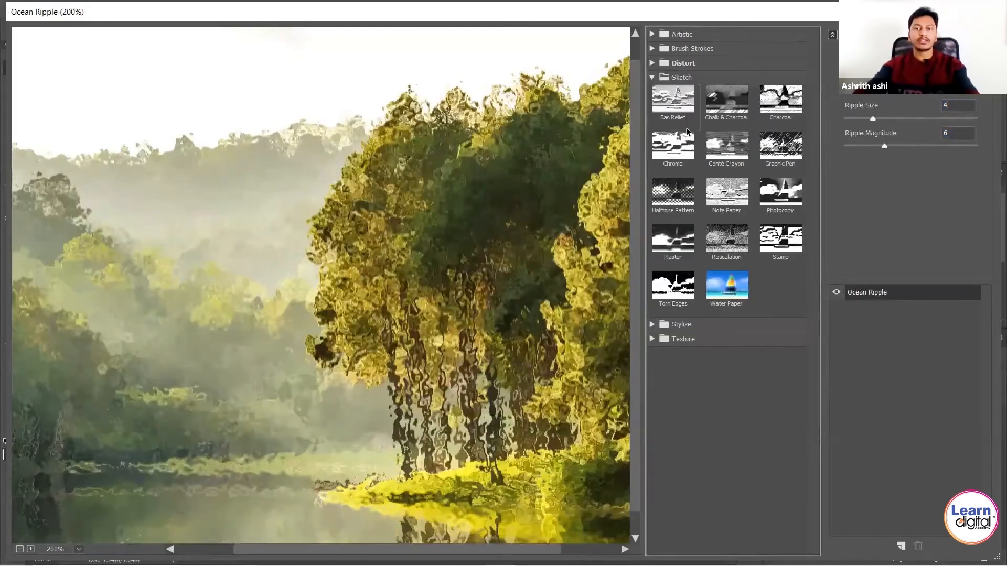
click(674, 103)
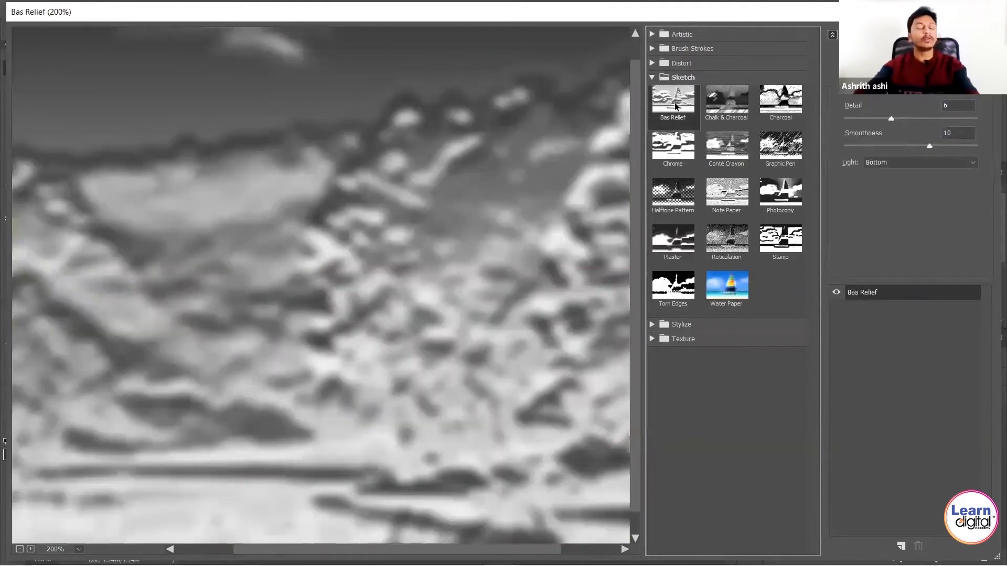
click(725, 105)
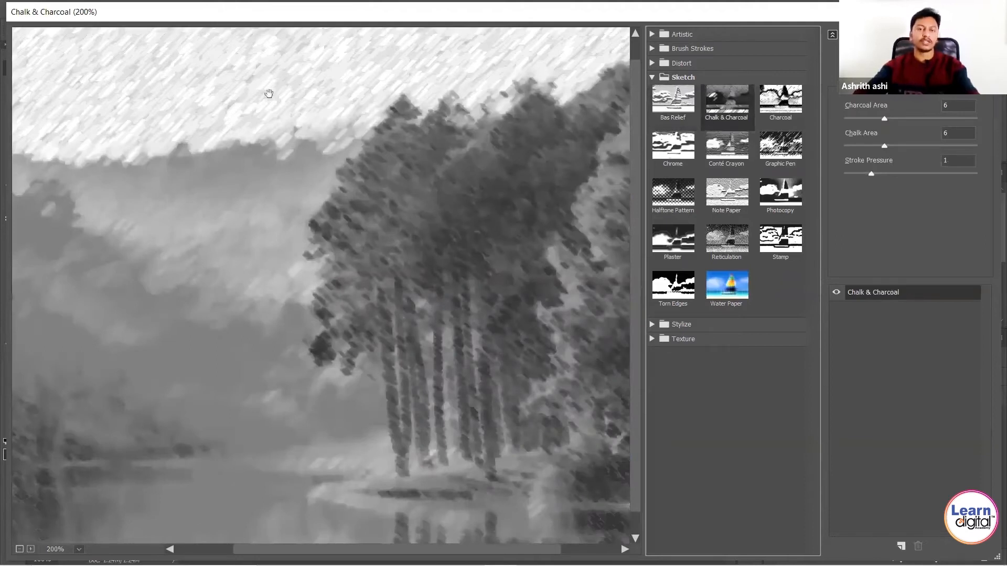
click(781, 112)
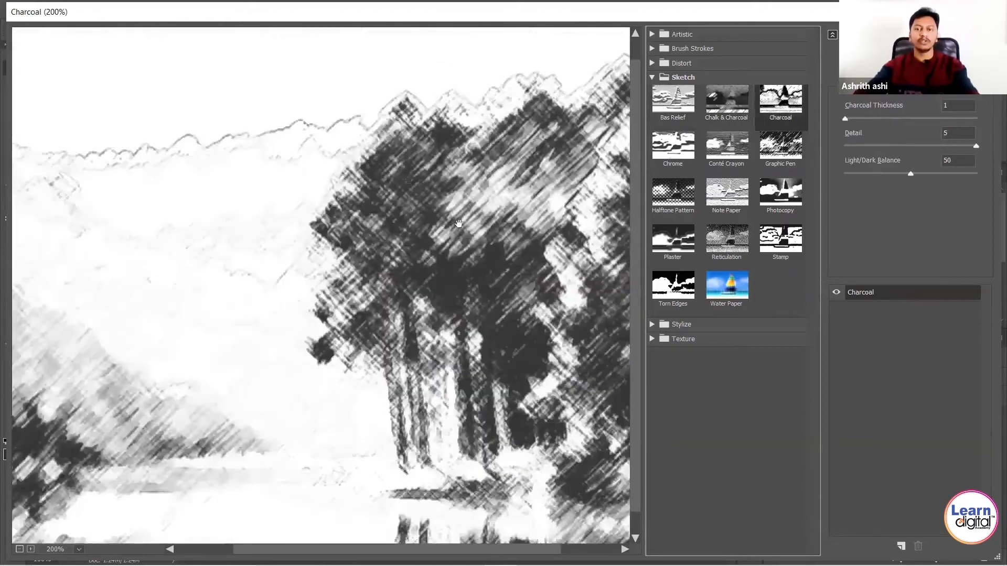
Preview the Chrome, Conté Crayon, Graphic Pen, Halftone Pattern, Note Paper and Photocopy filters on the photo
click(677, 150)
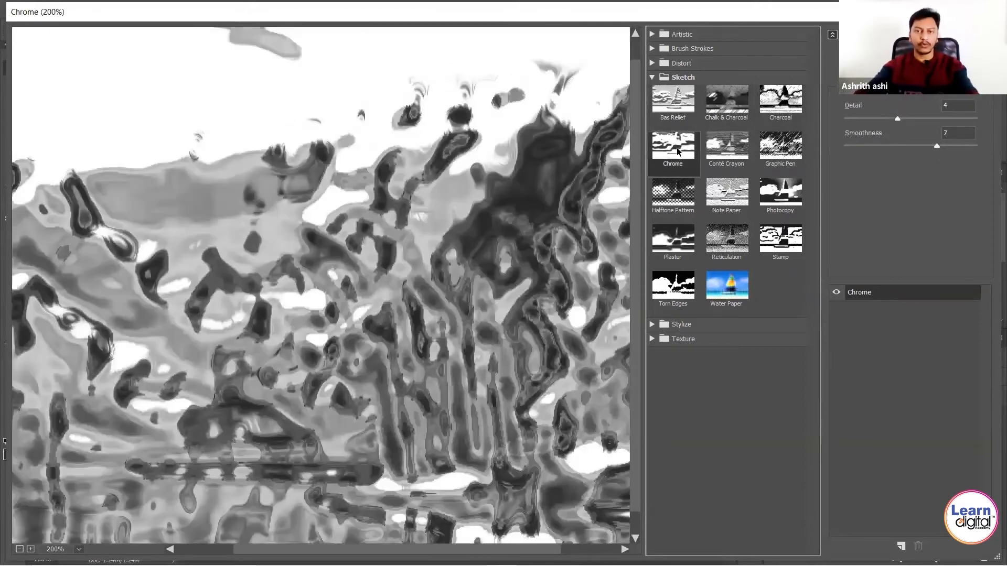
click(726, 152)
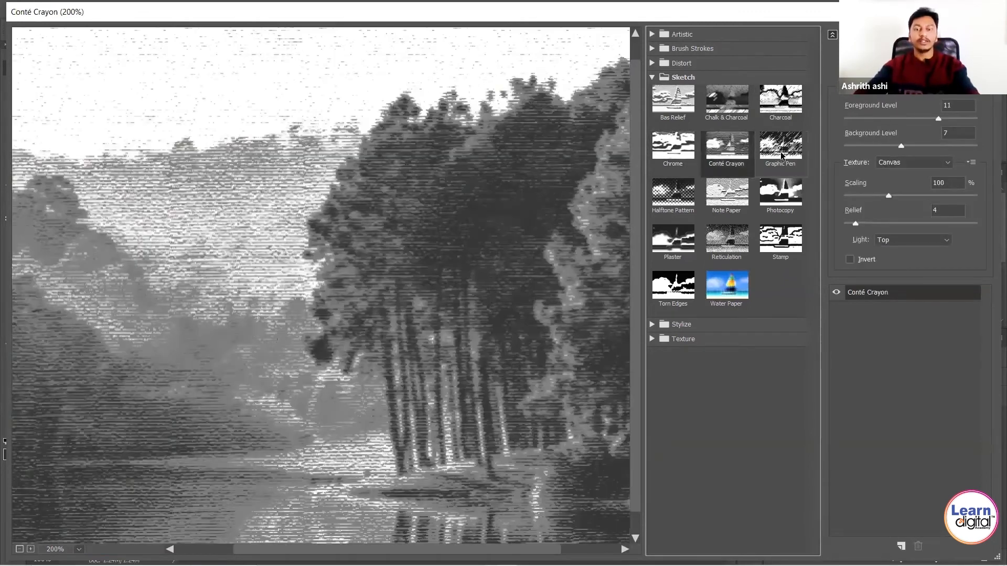
click(780, 153)
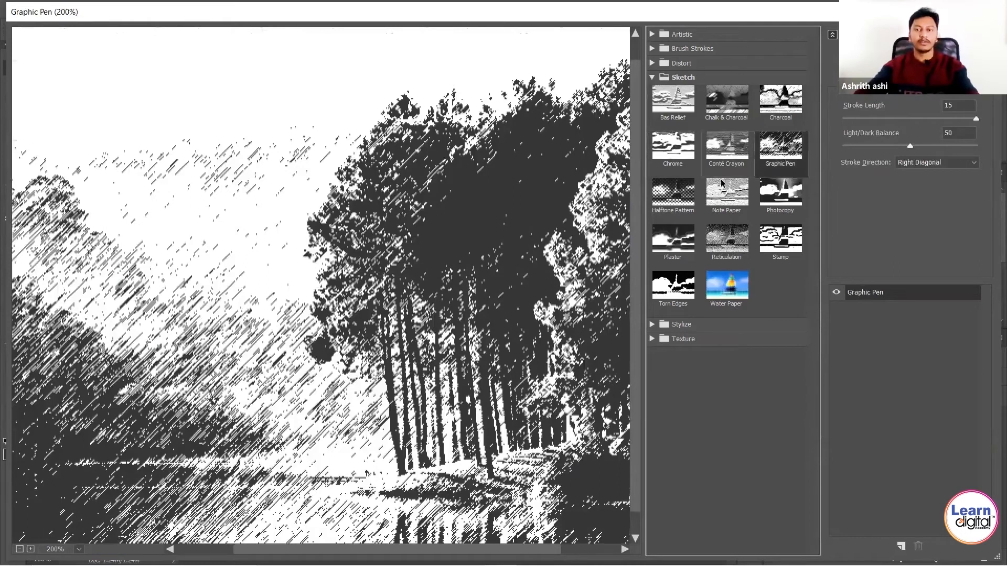
click(676, 194)
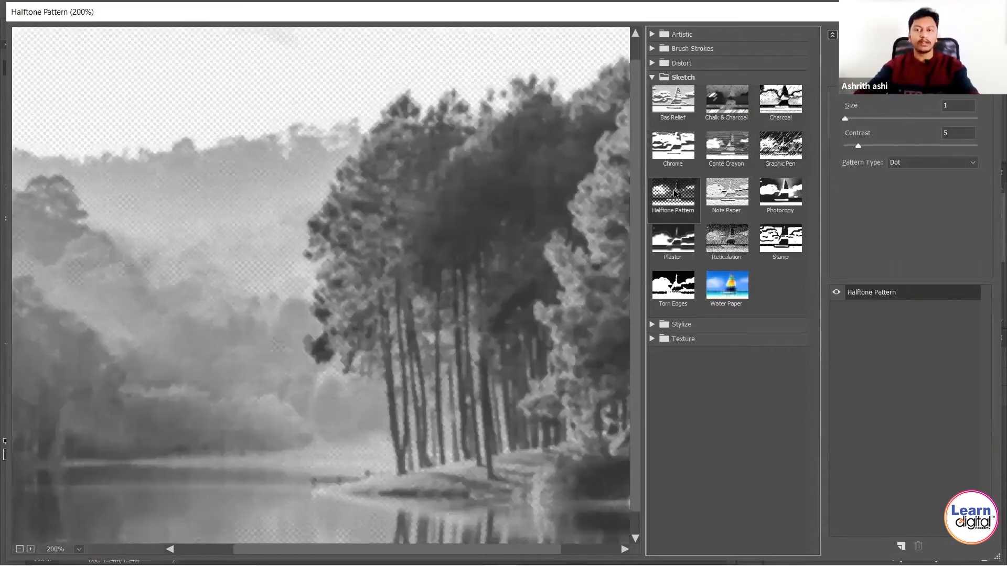
click(729, 195)
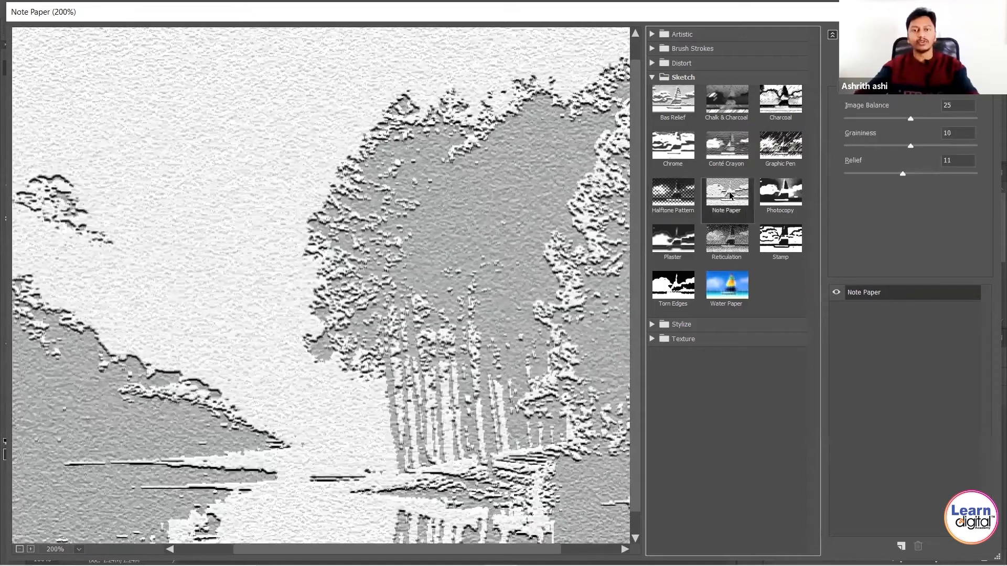
click(780, 198)
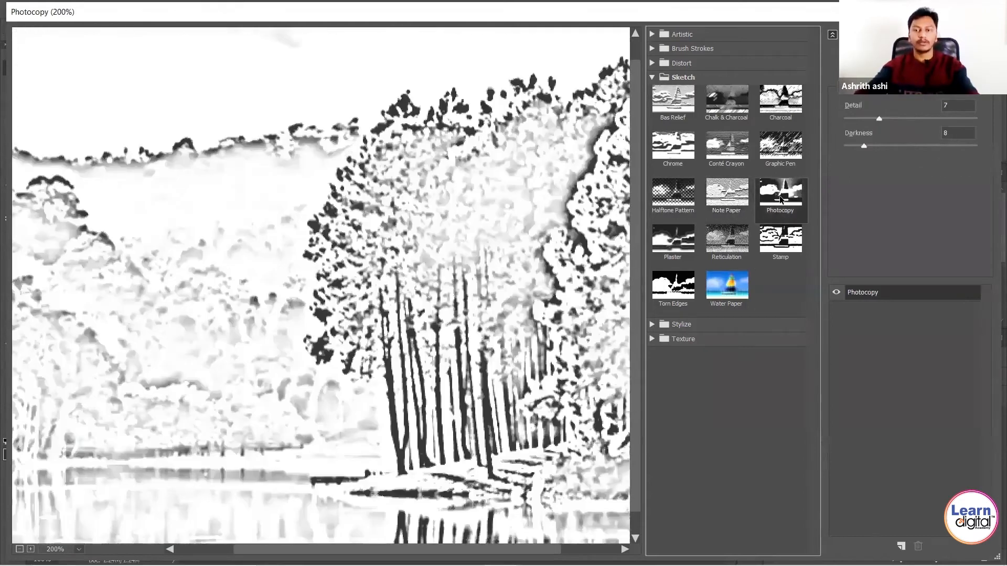
Preview the remaining Sketch filters: Plaster, Reticulation, Stamp, Torn Edges and Water Paper
click(662, 246)
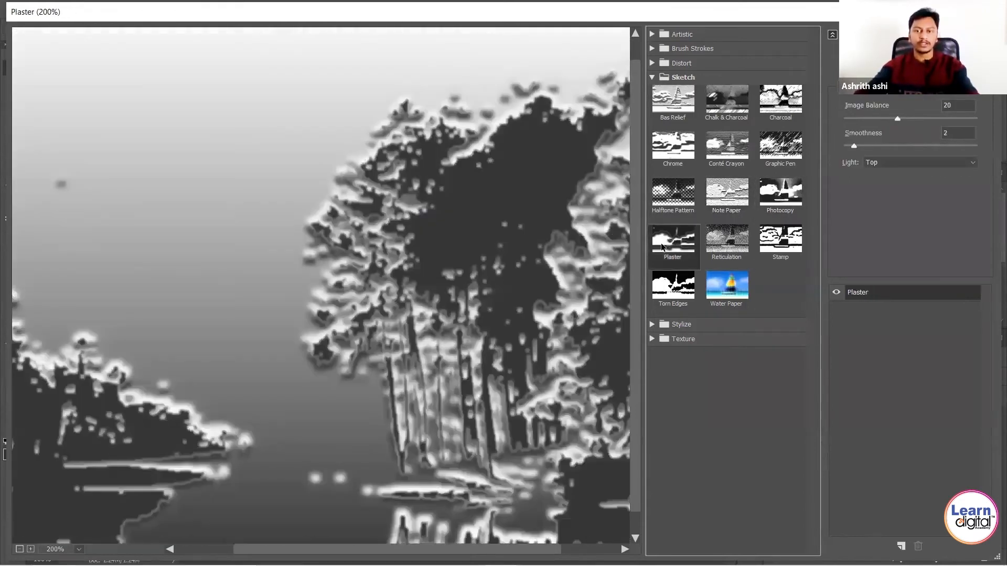
click(724, 242)
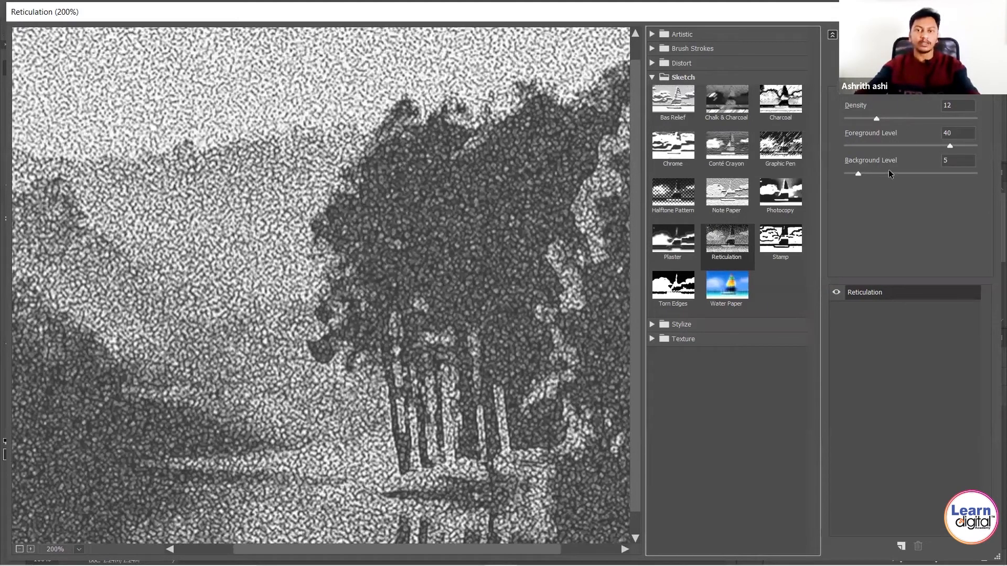
click(790, 244)
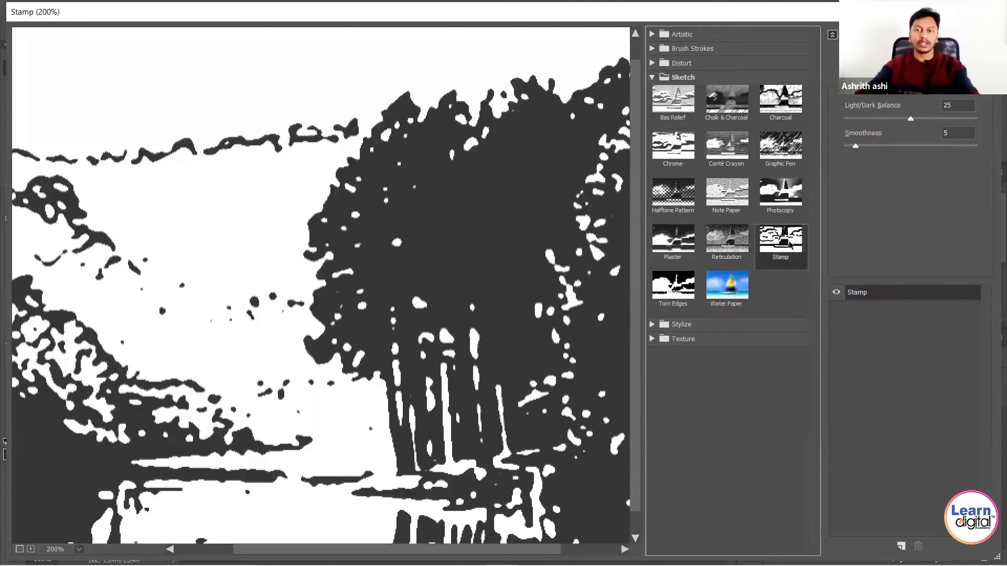
click(676, 283)
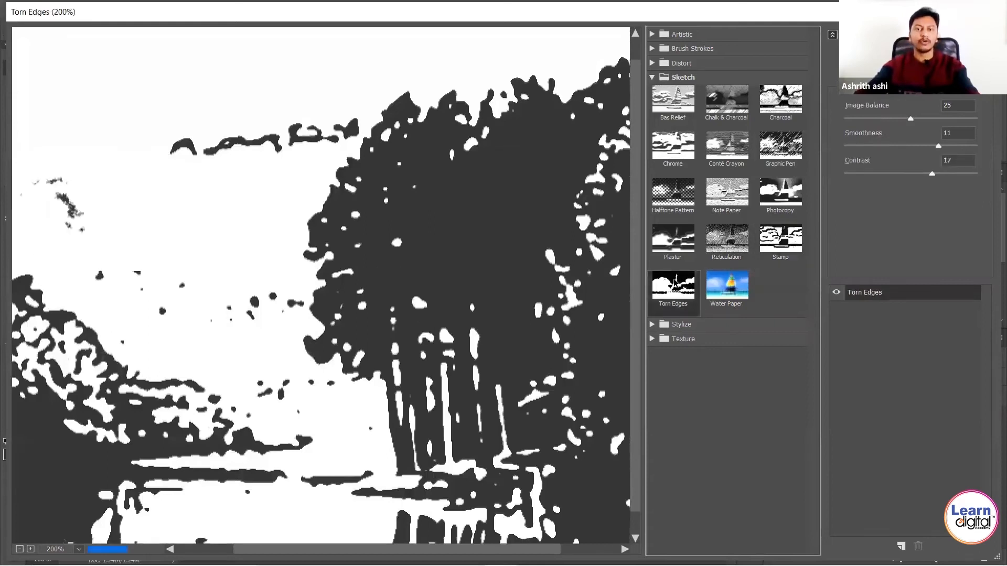
click(733, 286)
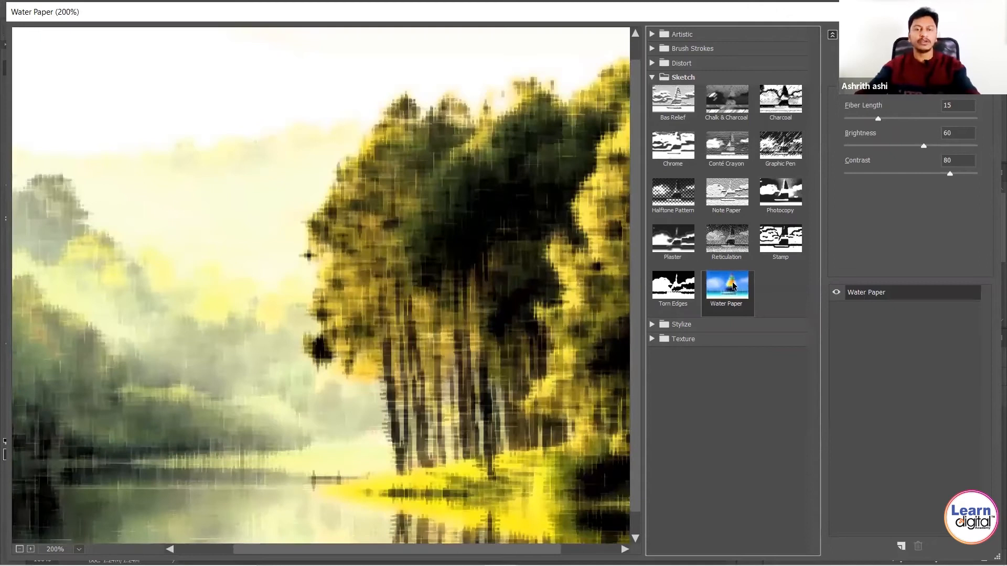
Apply the Glowing Edges filter from the Stylize group with Edge Width 3, Edge Brightness 4 and Smoothness 9
click(681, 79)
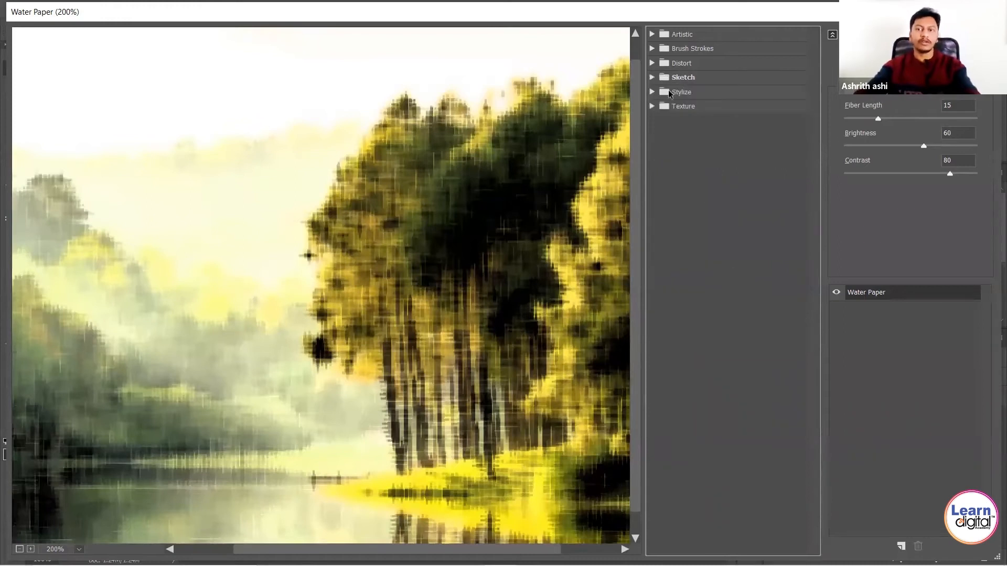
click(676, 94)
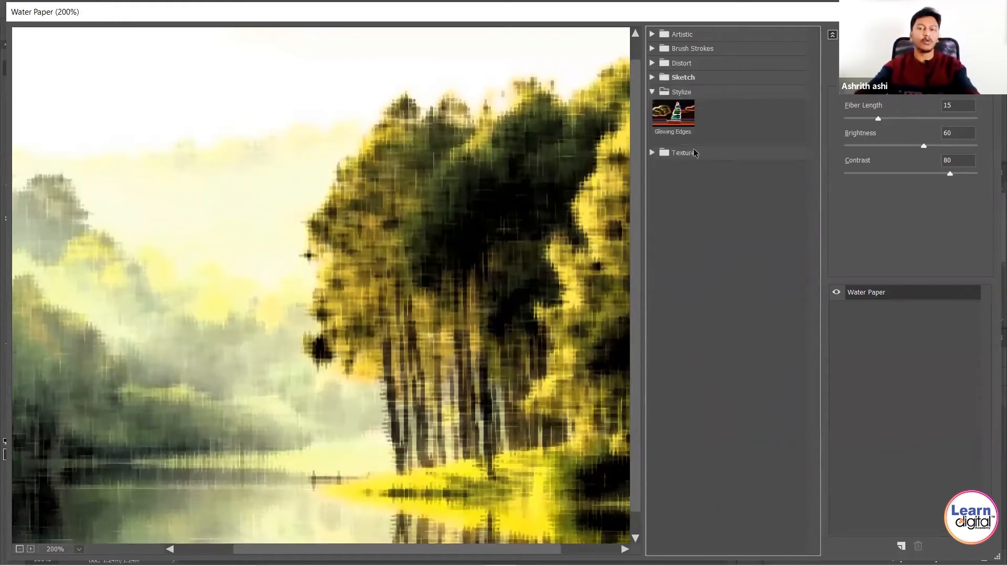
click(681, 124)
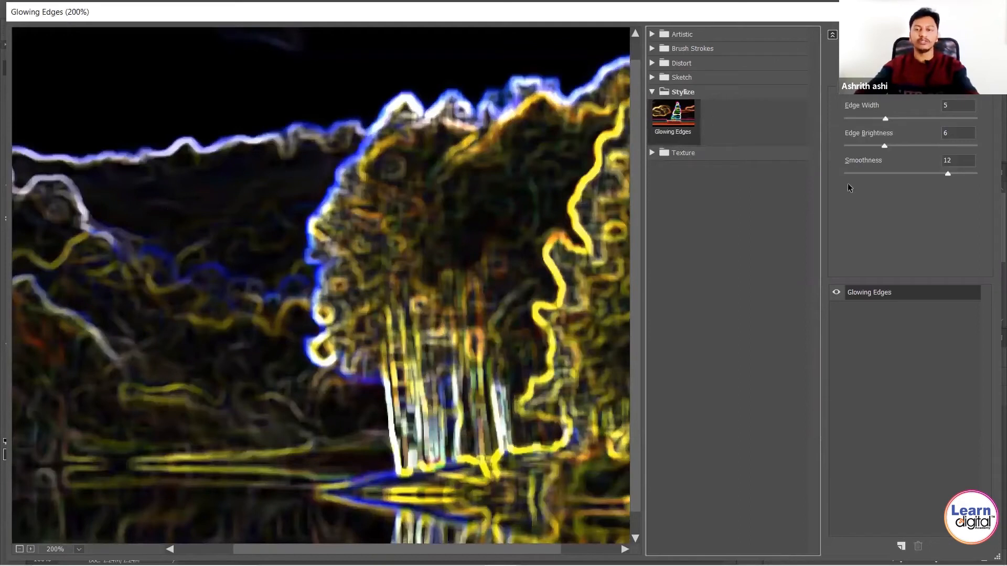
click(860, 118)
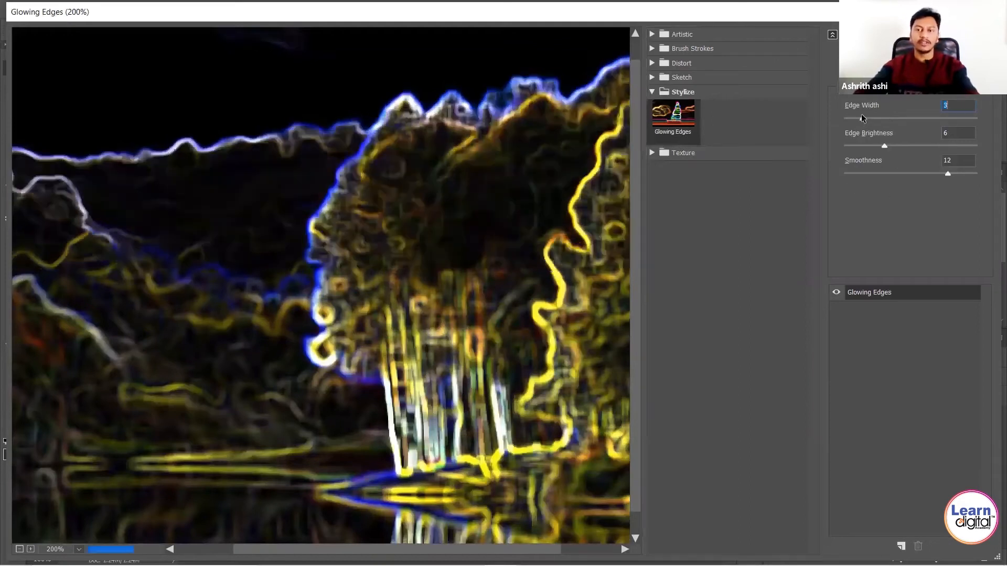
drag(883, 145, 868, 146)
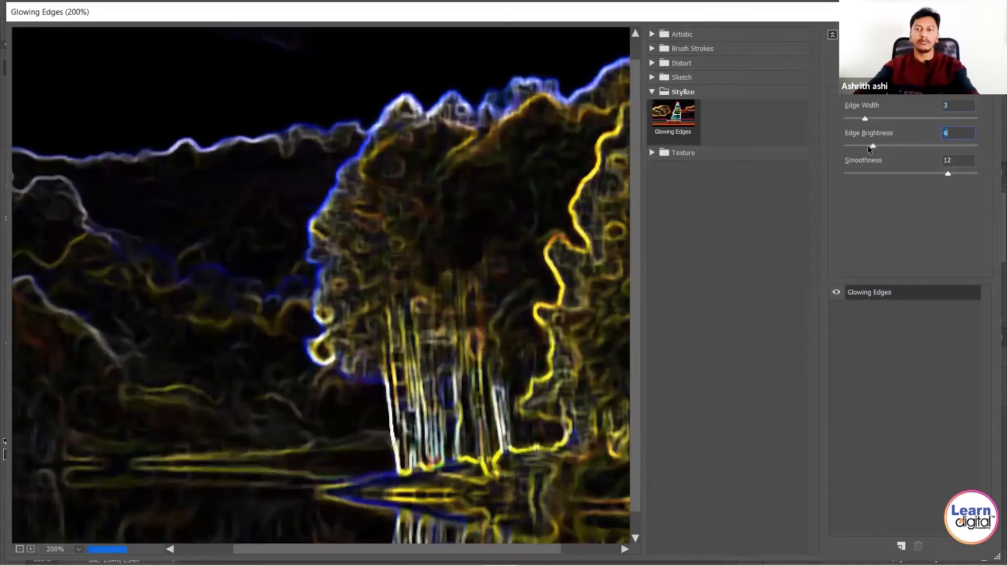
click(858, 174)
click(915, 175)
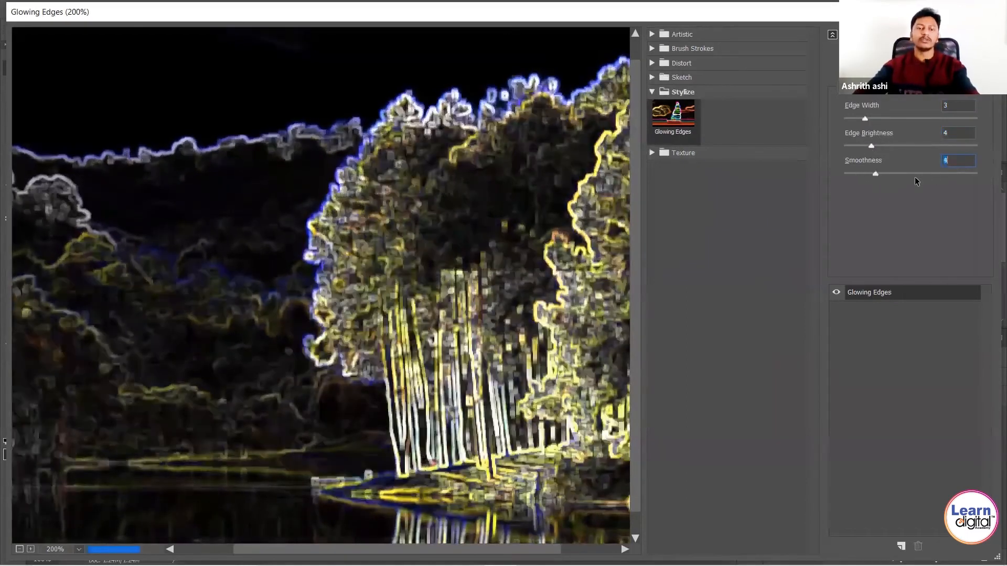
drag(912, 178, 918, 178)
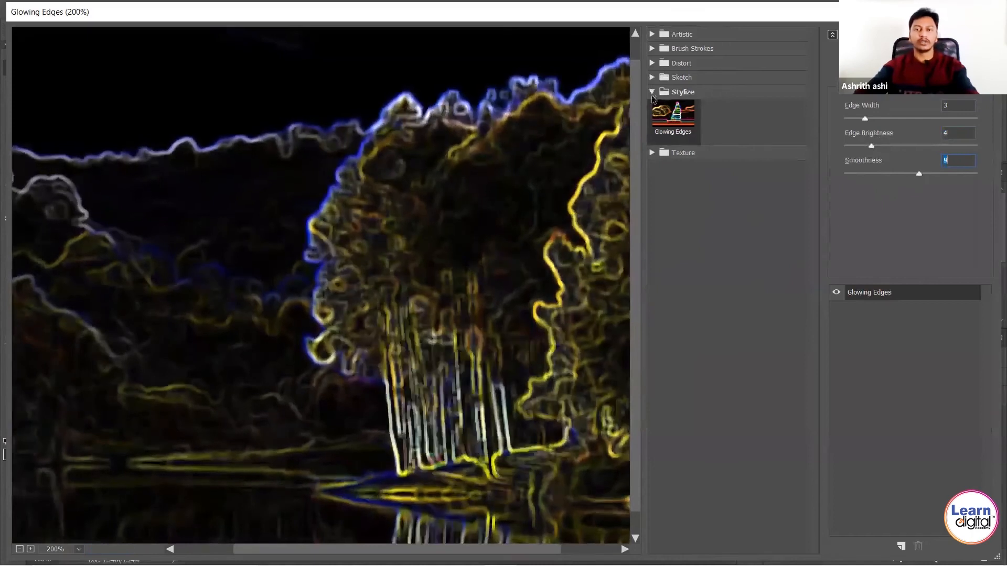
Apply the Craquelure filter from the Texture group with Crack Spacing 34, Crack Depth 7 and Crack Brightness 7
click(679, 91)
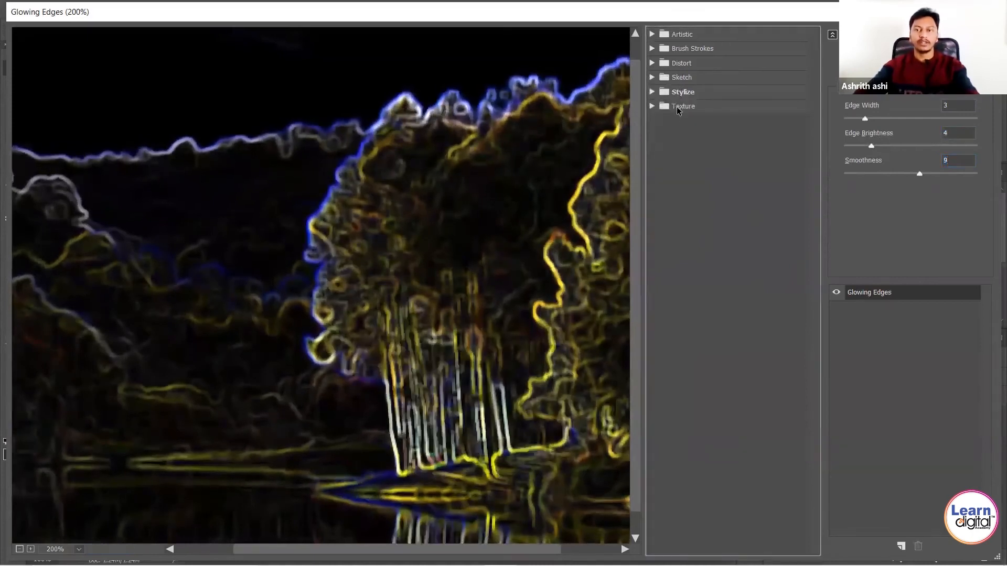
click(677, 107)
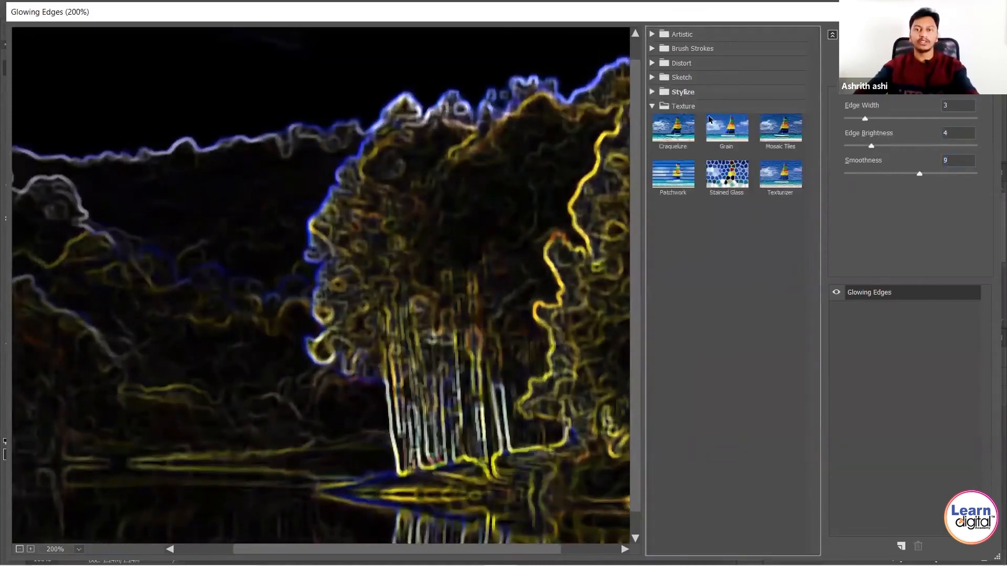
click(673, 131)
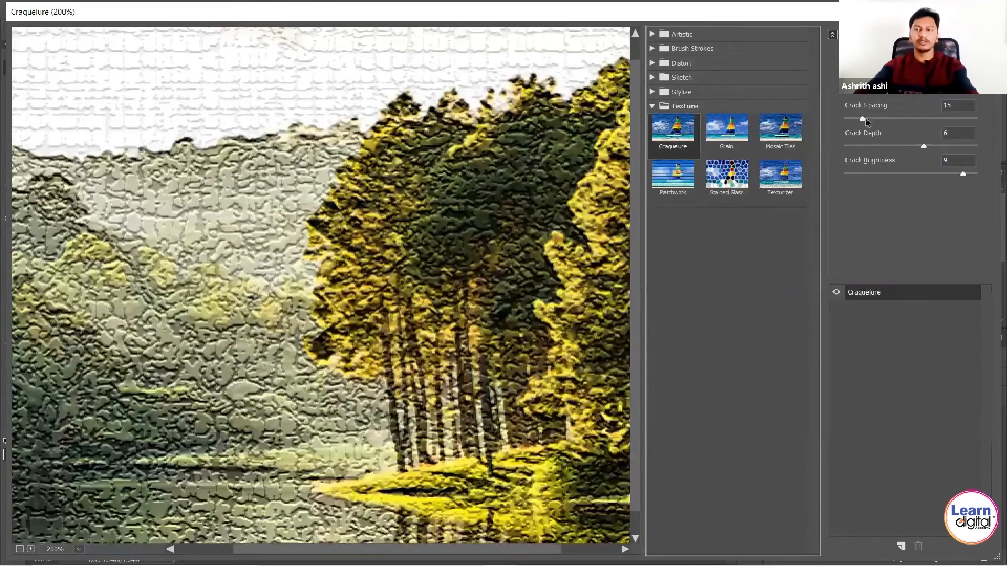
click(862, 118)
drag(863, 118, 938, 143)
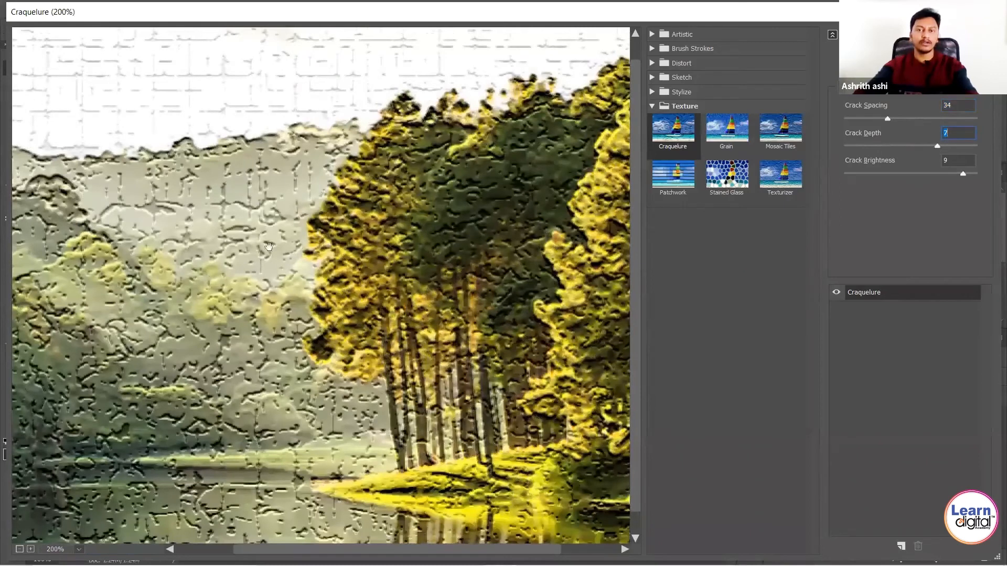
drag(883, 174, 940, 171)
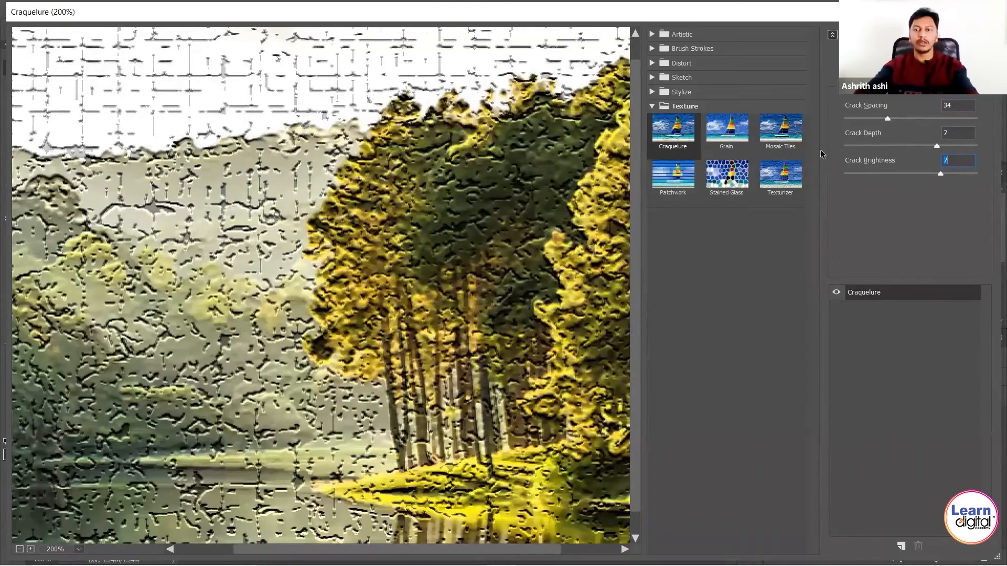
Apply the Grain filter, trying Intensity 82 and 30 before setting Intensity to 49 and Contrast to 51
click(734, 135)
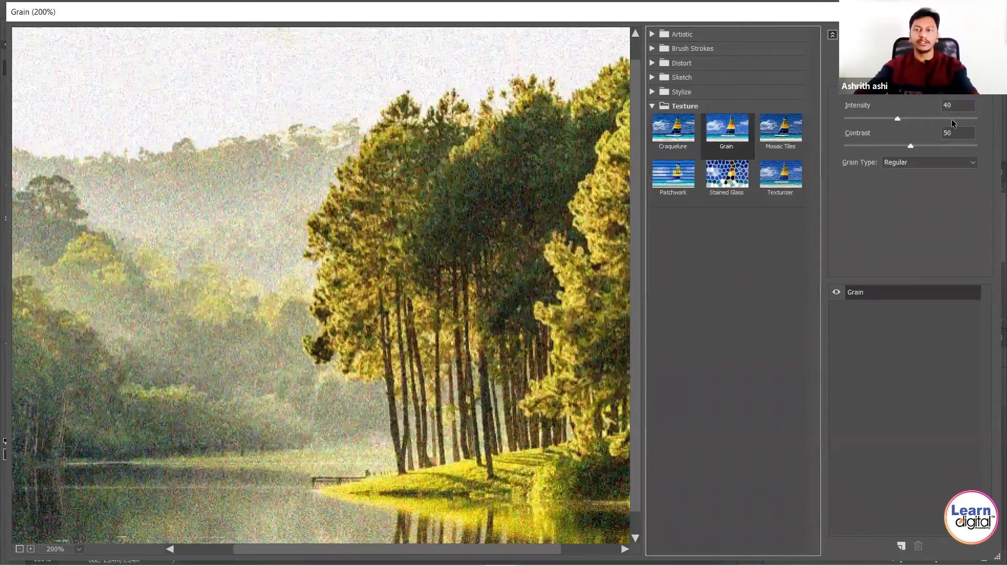
click(952, 119)
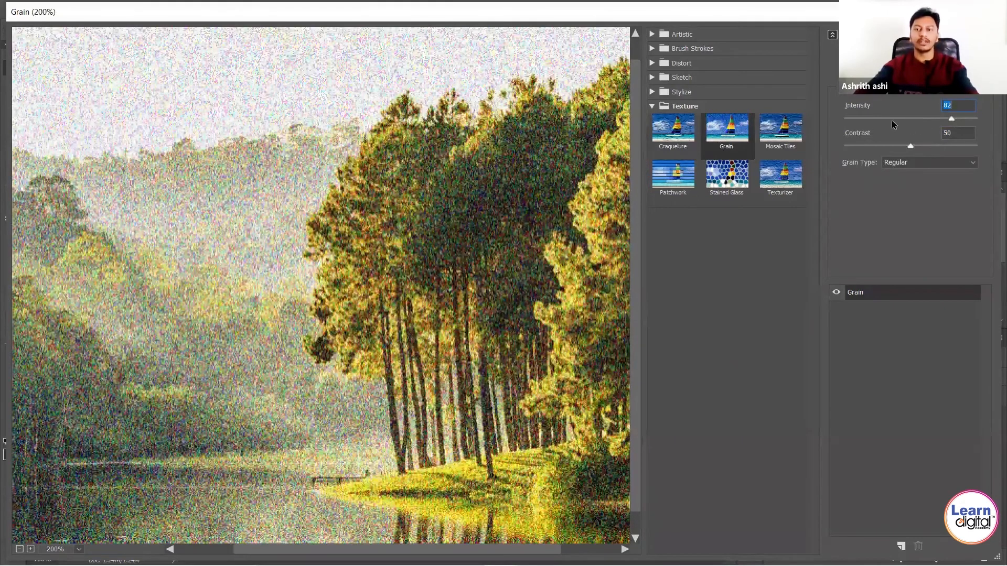
click(908, 118)
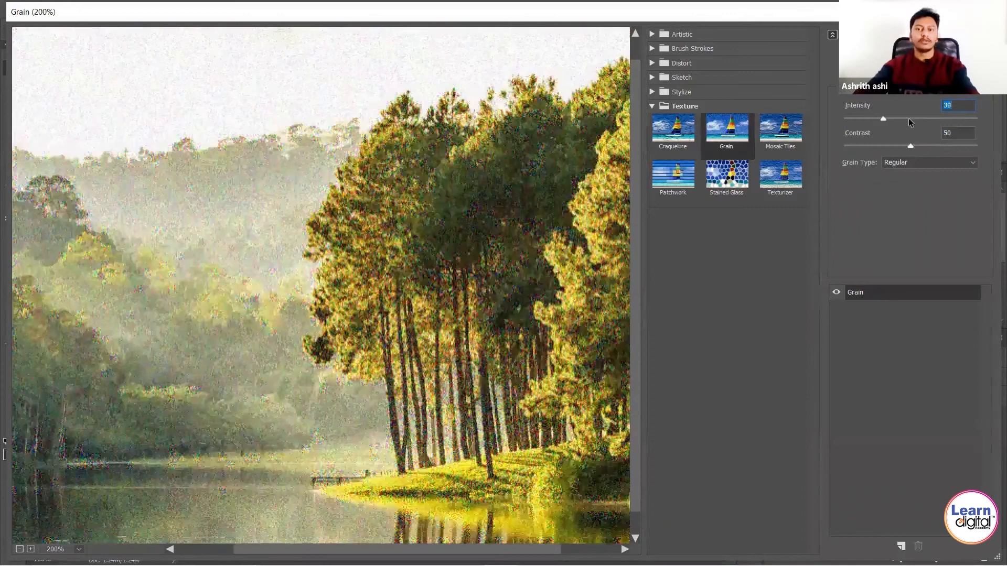
click(876, 146)
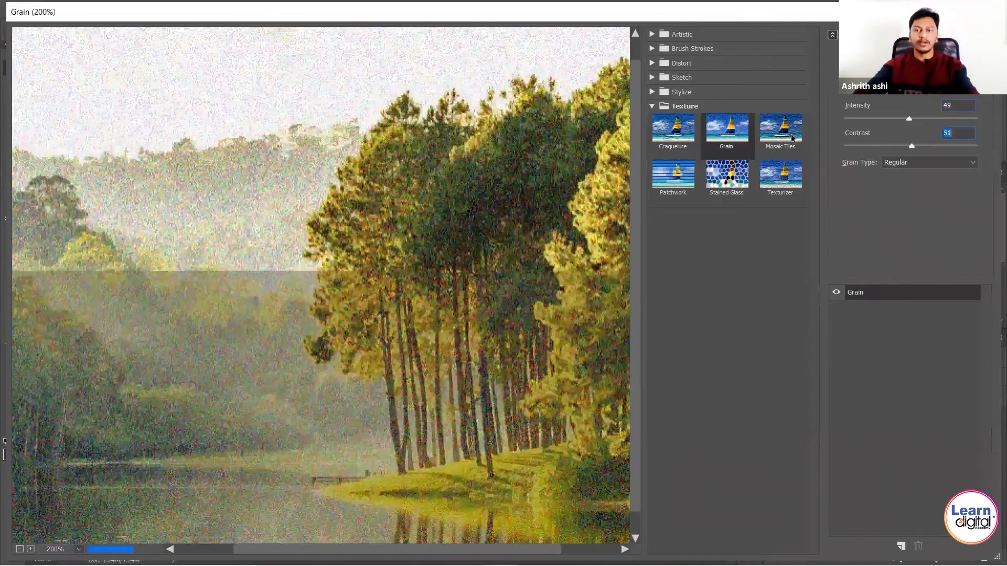
Try the Mosaic Tiles filter with Tile Size 41, and the Patchwork filter with a smaller Square Size
click(789, 131)
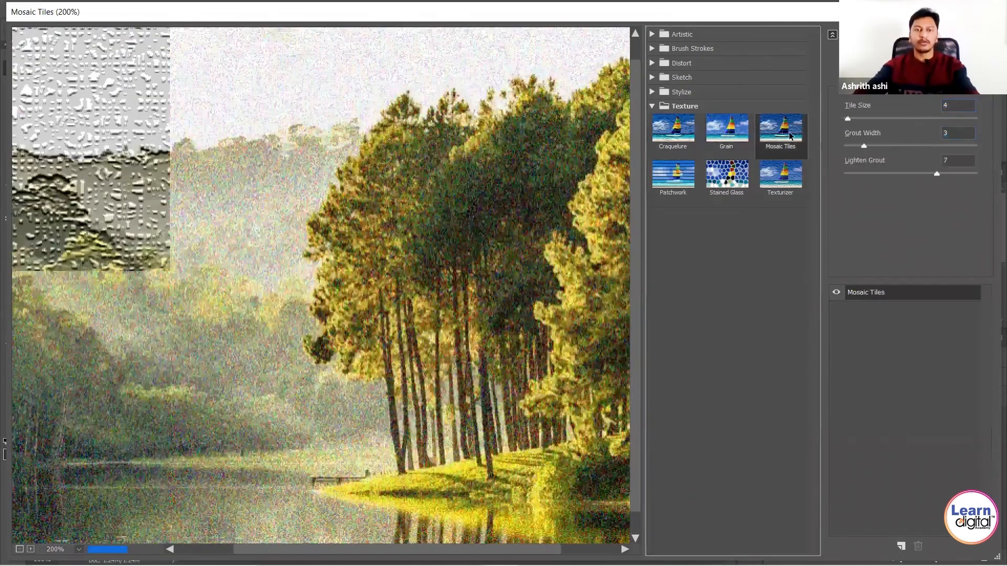
click(870, 118)
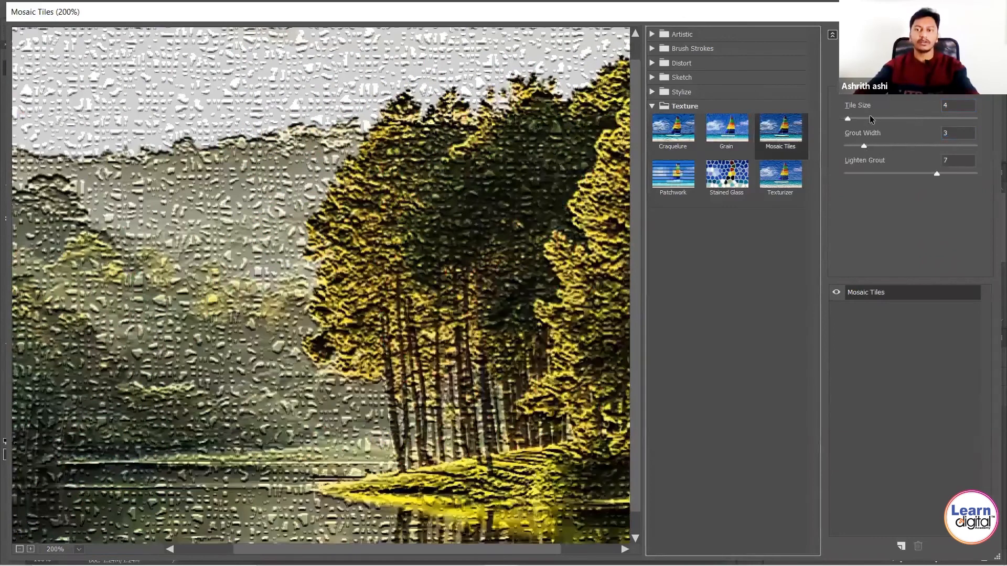
click(897, 117)
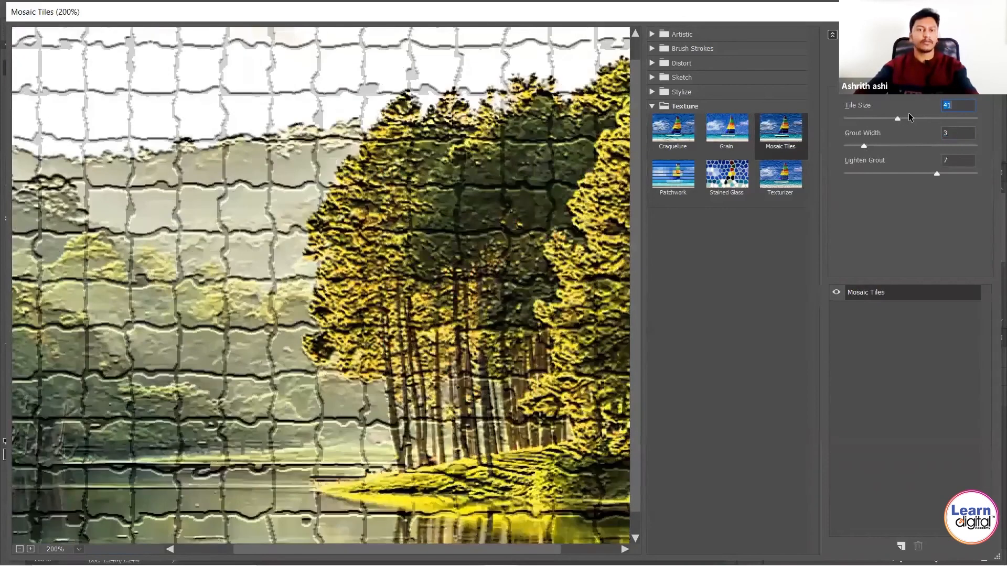
click(909, 117)
click(678, 178)
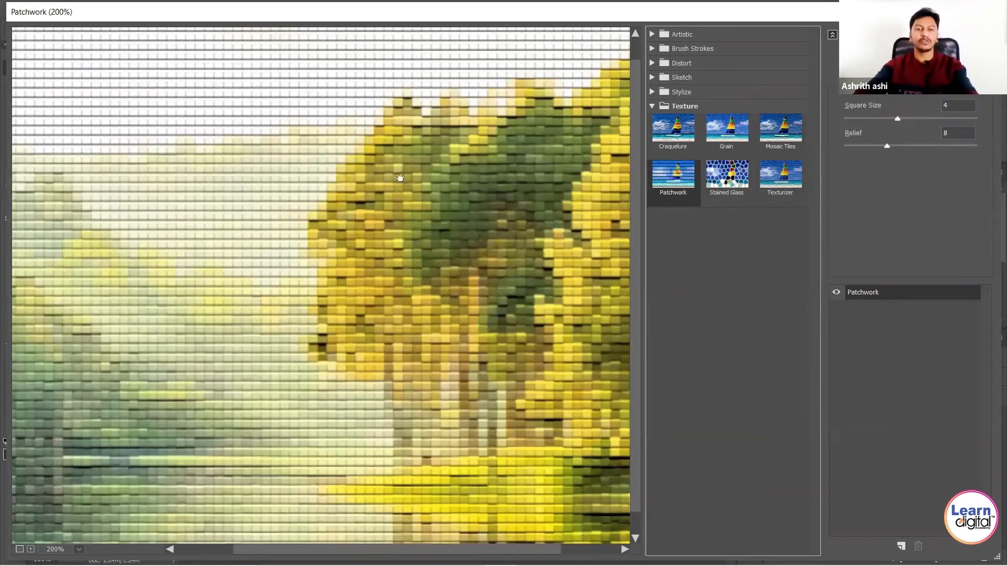
mouse_move(865, 114)
mouse_down()
mouse_move(852, 120)
mouse_move(904, 119)
mouse_move(858, 122)
mouse_up()
Preview the Stained Glass filter, trying Cell Size 6 before setting Cell Size to 4 and Border Thickness to 2
click(734, 185)
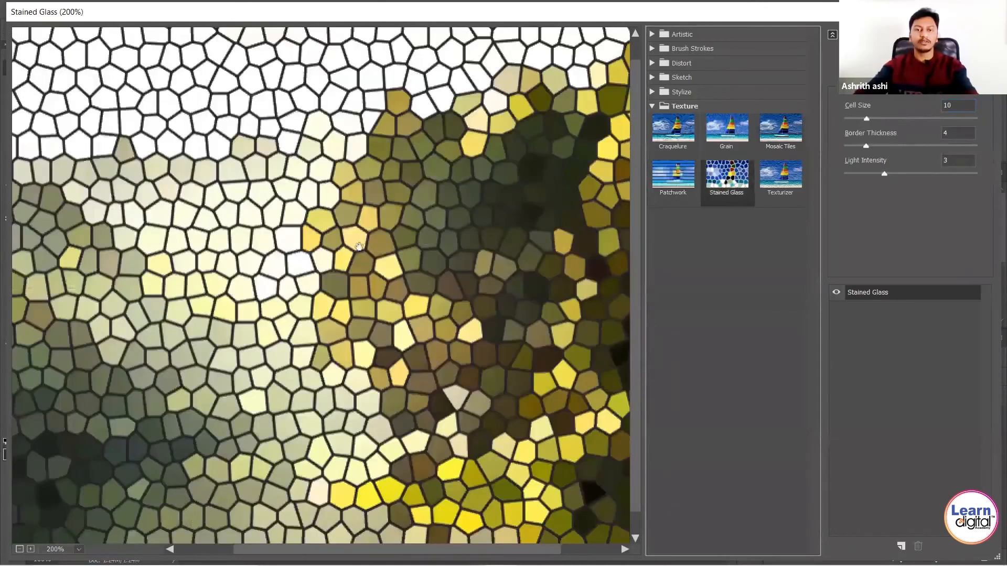
drag(859, 119, 854, 119)
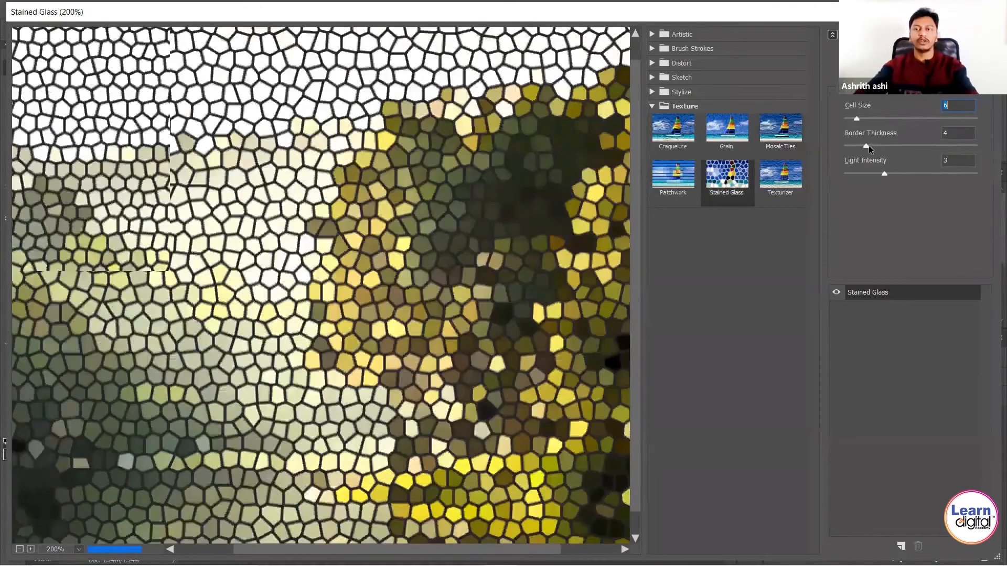
click(848, 120)
click(848, 146)
click(848, 146)
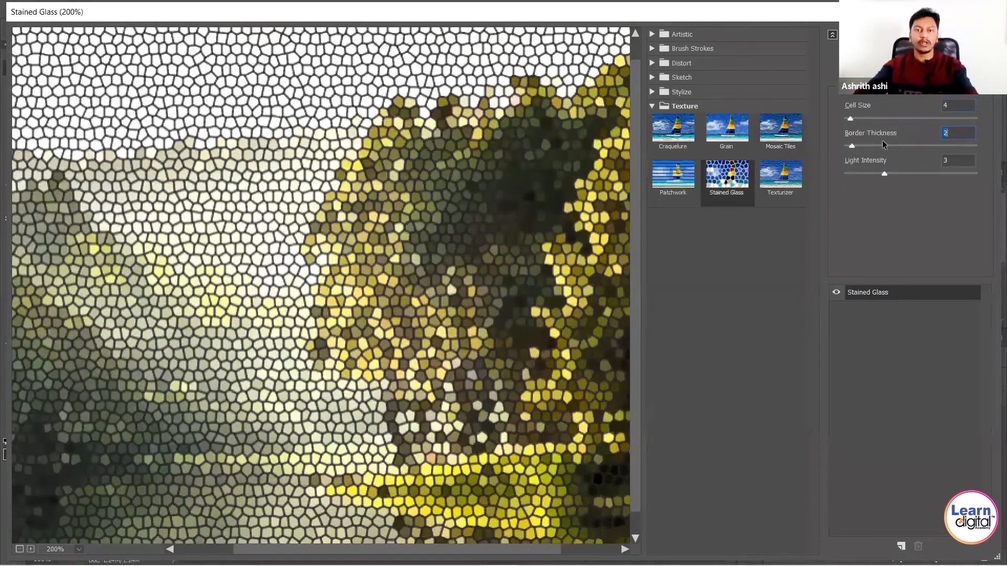
Try Border Thickness 7 and Light Intensity 6 for Stained Glass, settling on Border Thickness 3 and Light Intensity 4
click(877, 145)
click(869, 145)
drag(869, 145, 881, 146)
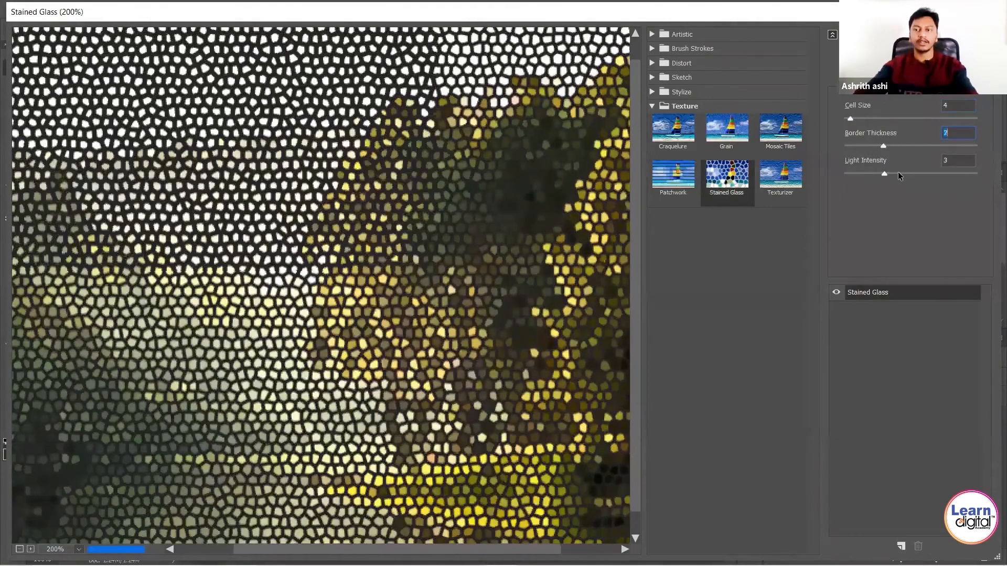
click(917, 172)
click(968, 173)
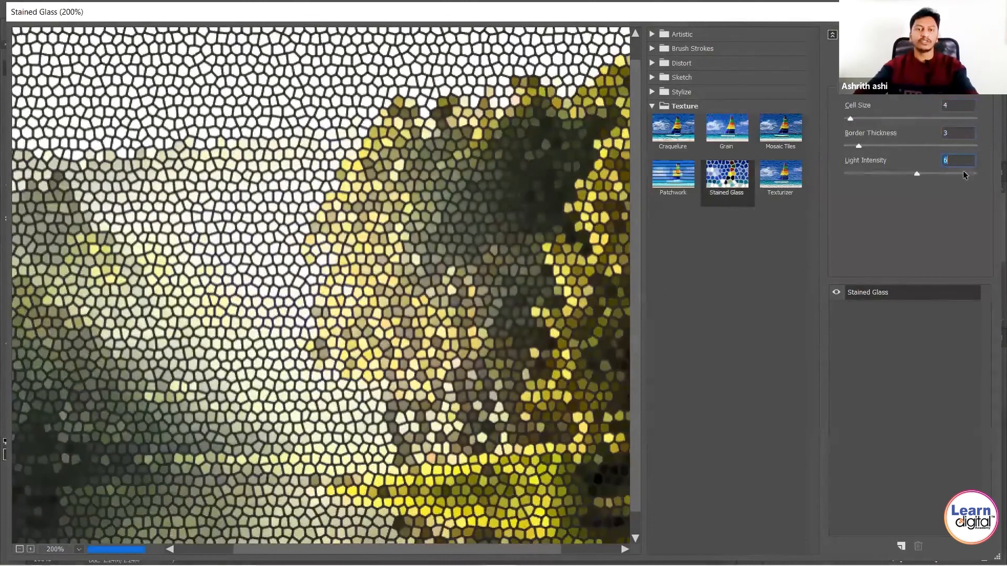
click(932, 173)
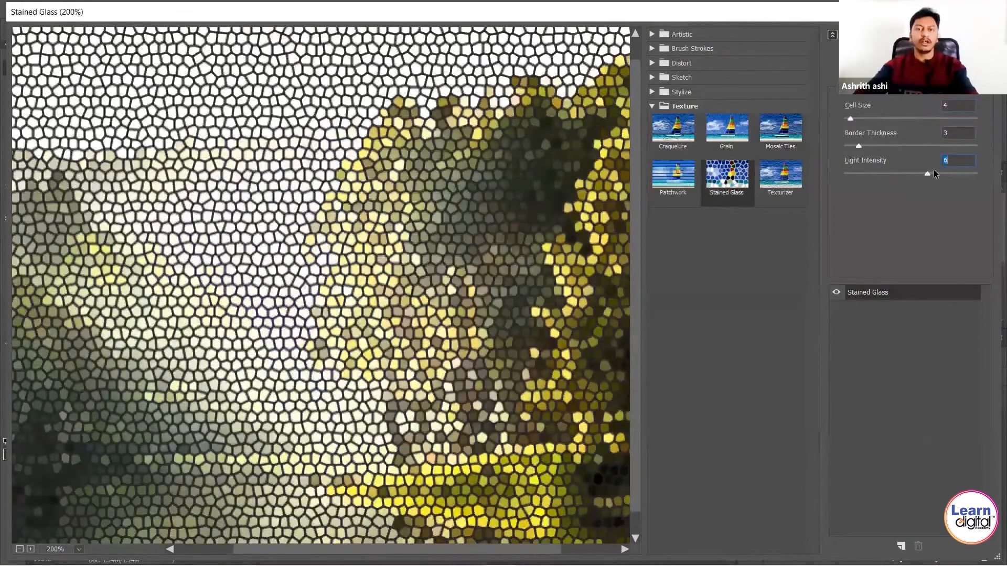
click(900, 173)
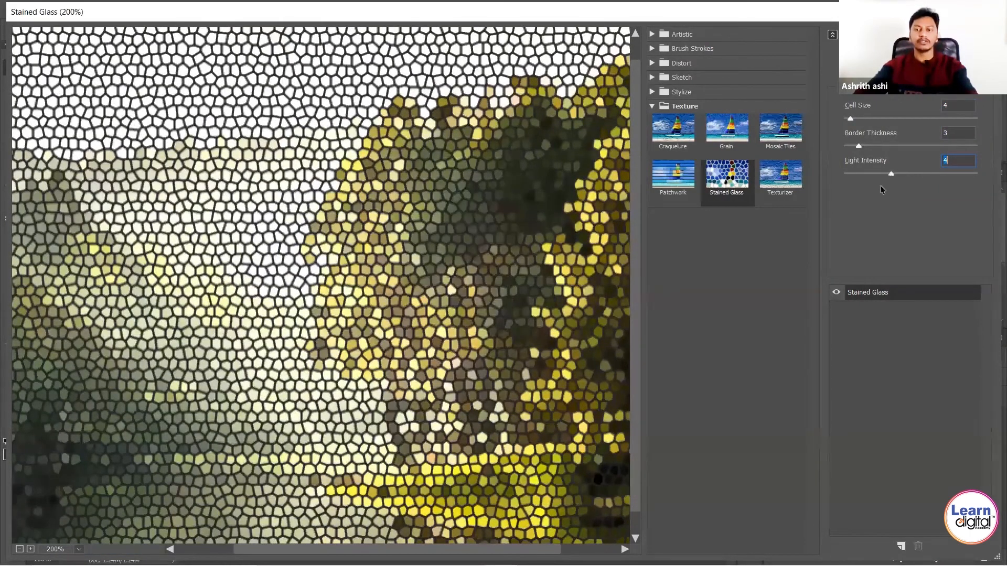
Preview the Texturizer filter with the Canvas texture, trying Scaling 125, 159, 196 and 145% before setting Relief to 5 and Scaling to 101%
click(782, 178)
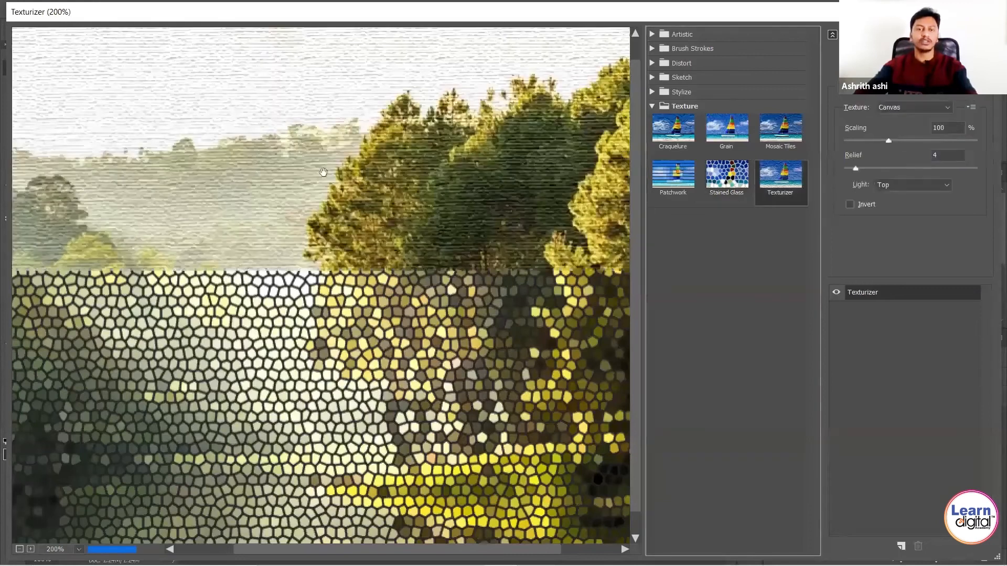
click(911, 140)
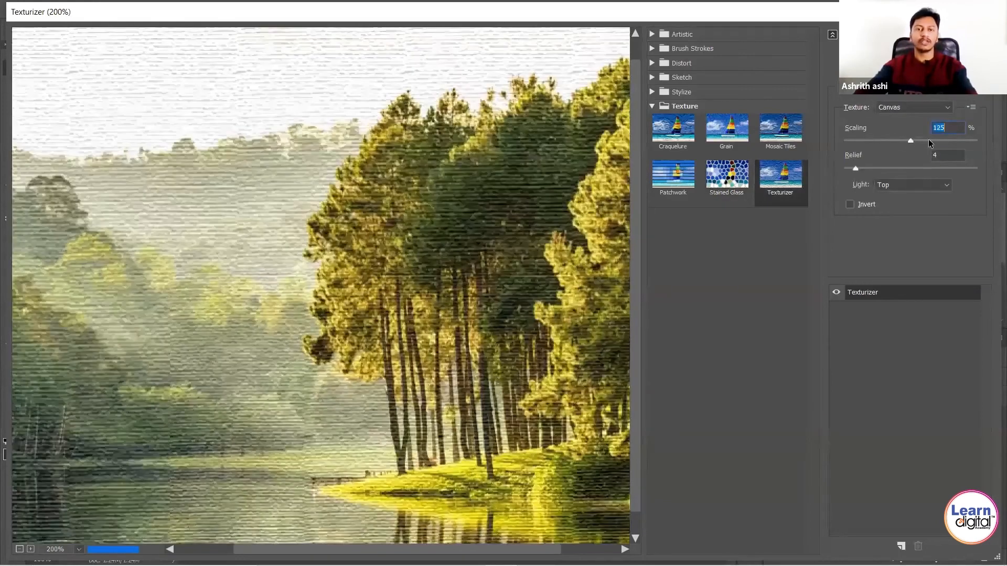
click(966, 141)
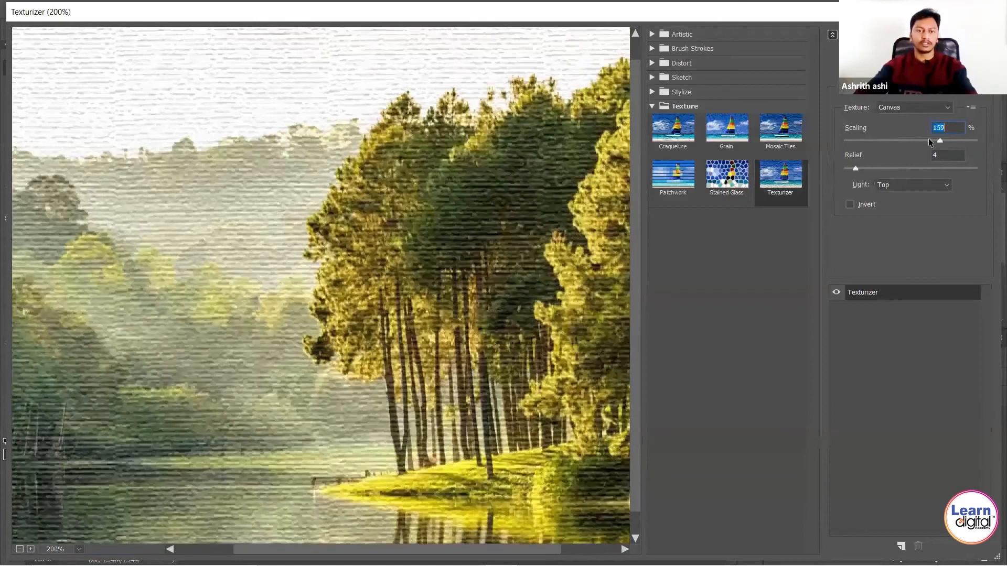
click(973, 140)
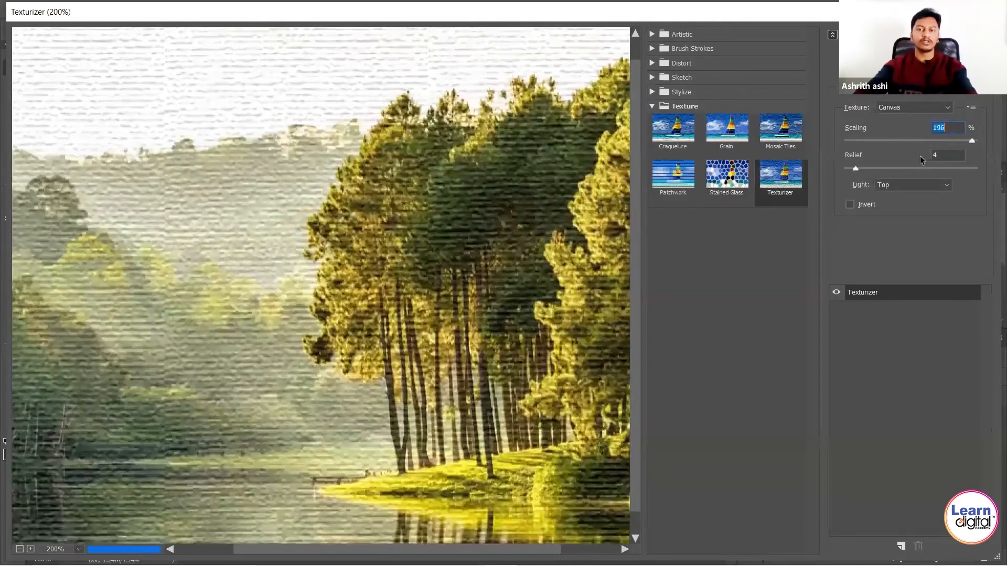
click(878, 139)
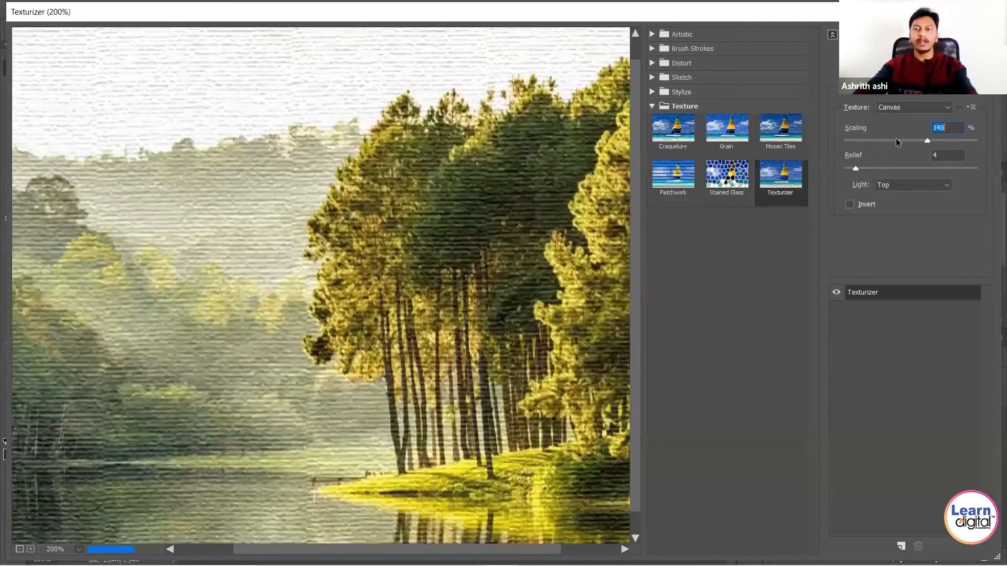
click(975, 140)
click(858, 168)
click(896, 140)
Set the Texturizer Scaling to 115% and compare the Bottom and Top Left light directions before choosing Top
drag(919, 178, 911, 196)
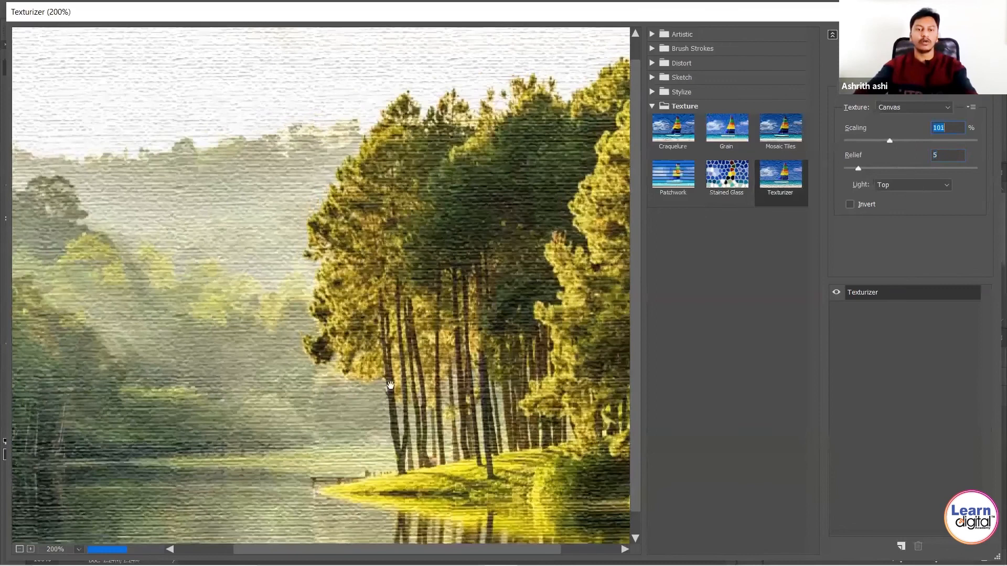
scroll(353, 435, up, 14)
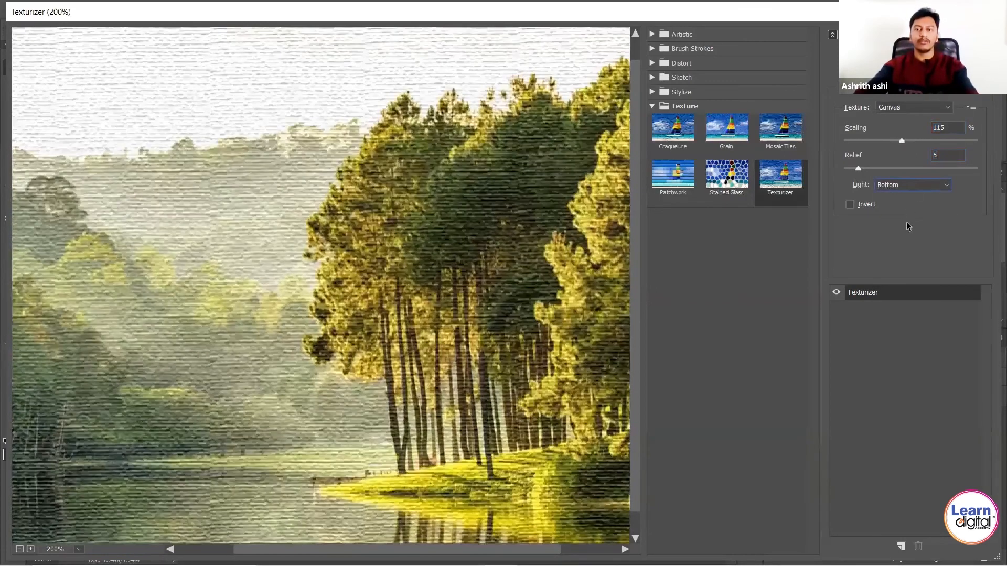
click(912, 184)
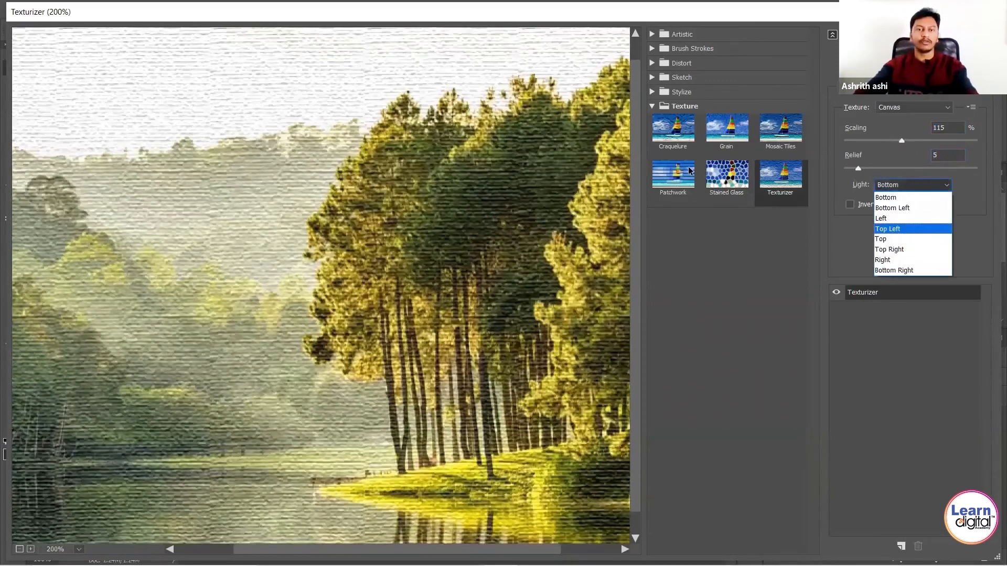
click(278, 79)
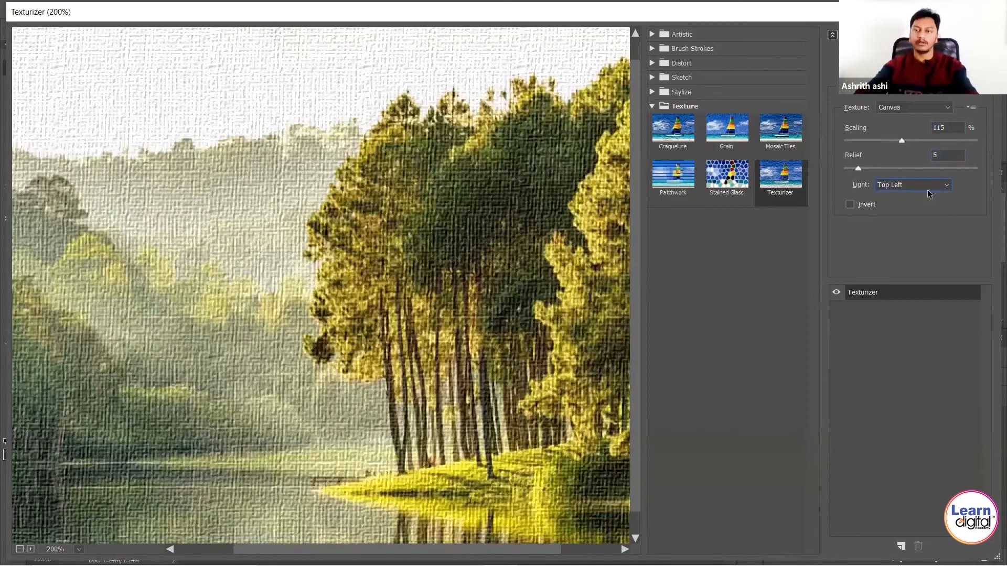
click(928, 189)
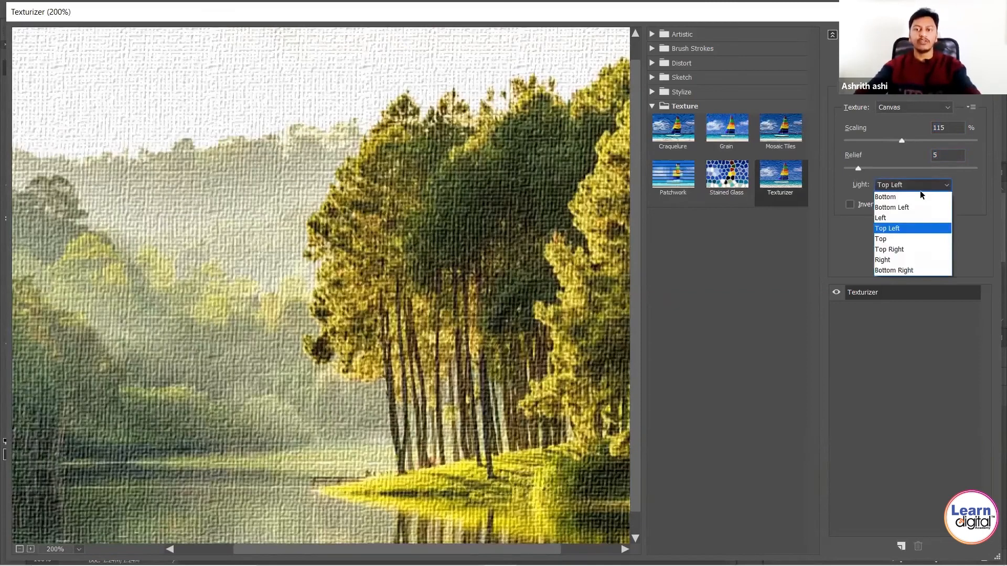
click(912, 239)
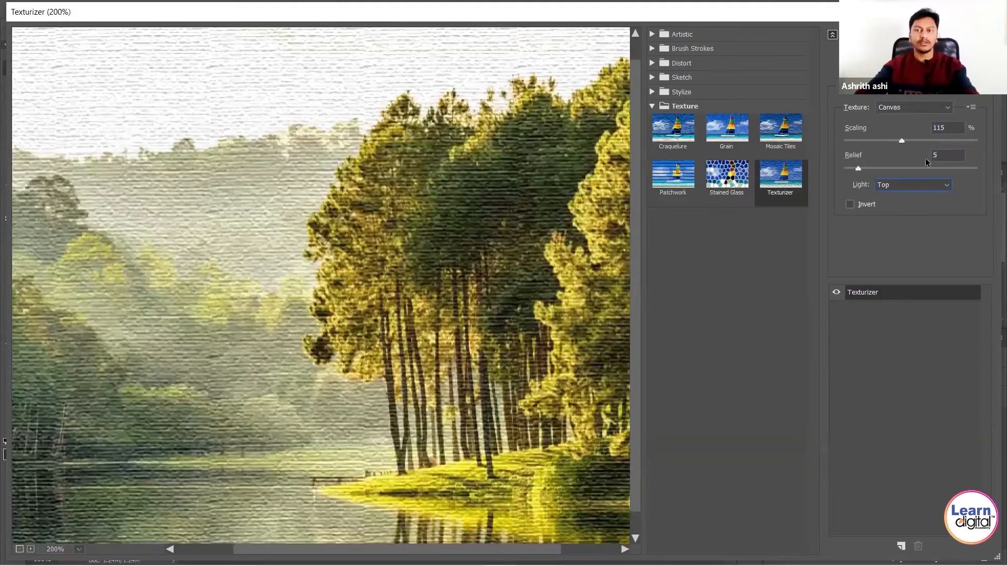
Preview the Accented Edges filter from the full filter list and leave the Filter Gallery without applying any effect
click(652, 107)
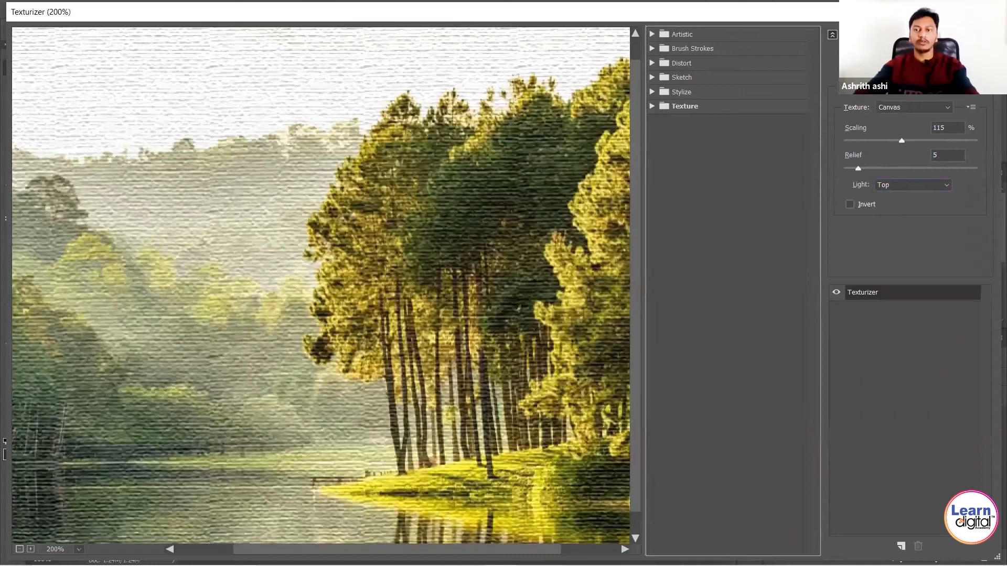
click(961, 86)
drag(961, 257, 961, 134)
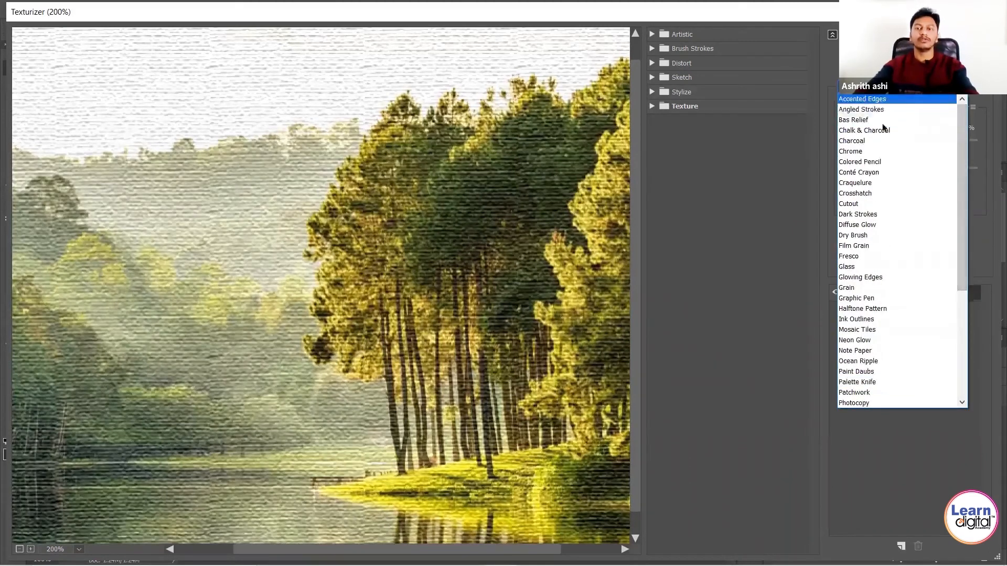
click(871, 101)
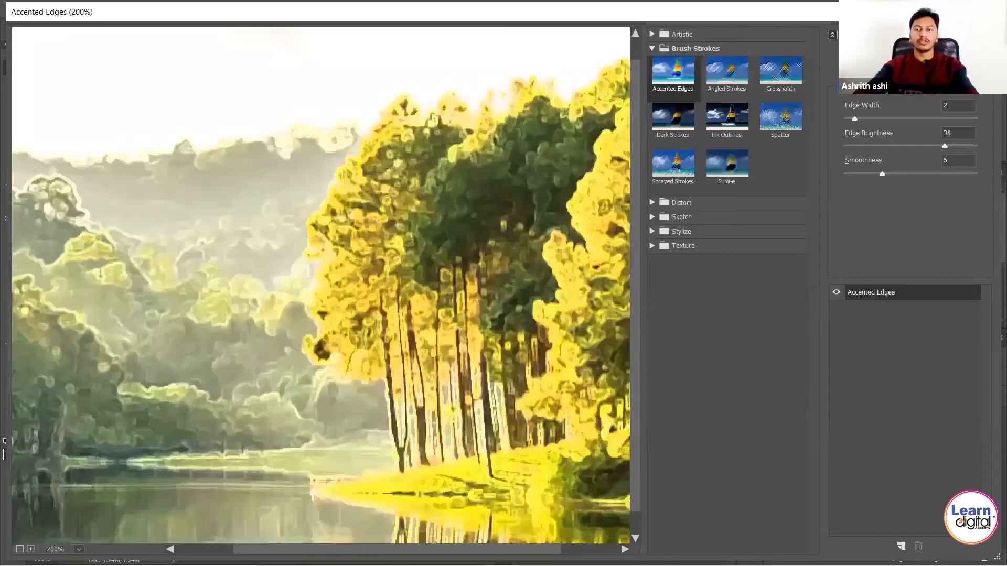
click(663, 47)
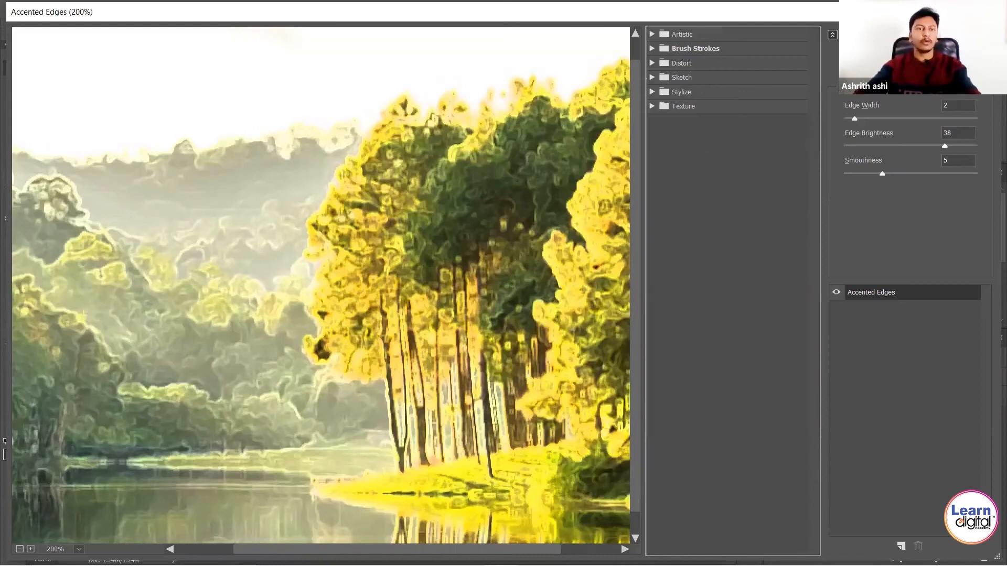
click(951, 48)
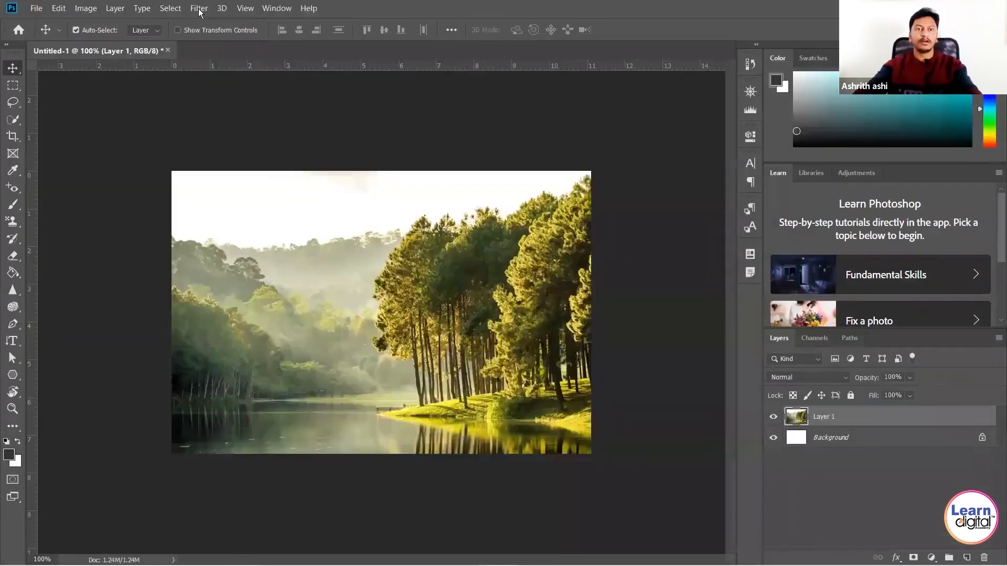
click(199, 9)
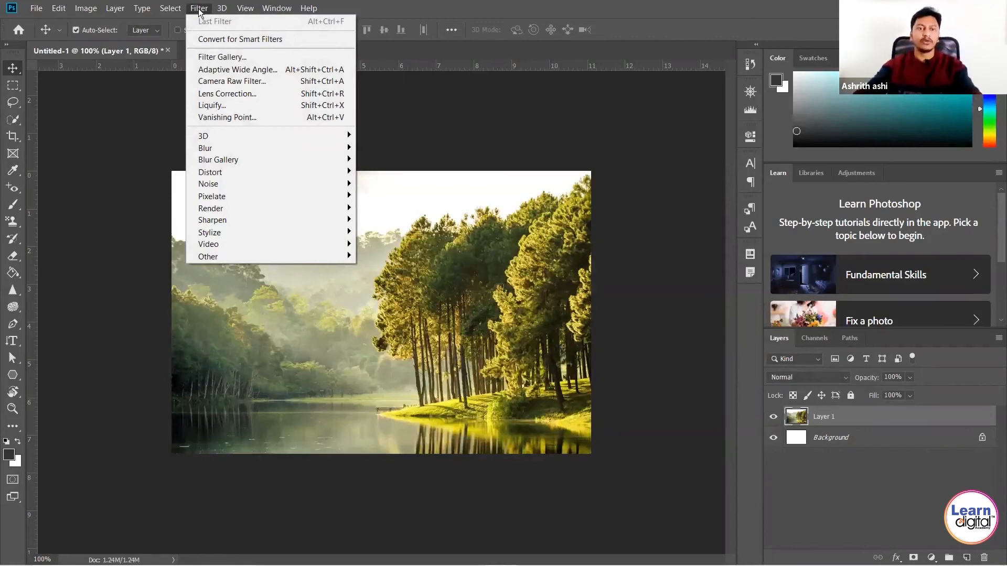
mouse_move(265, 153)
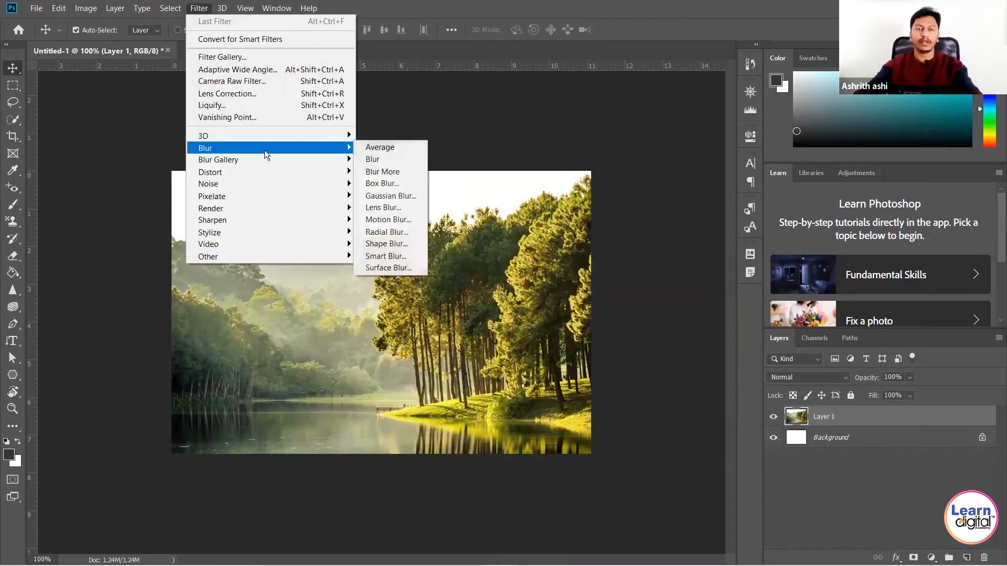
mouse_move(266, 176)
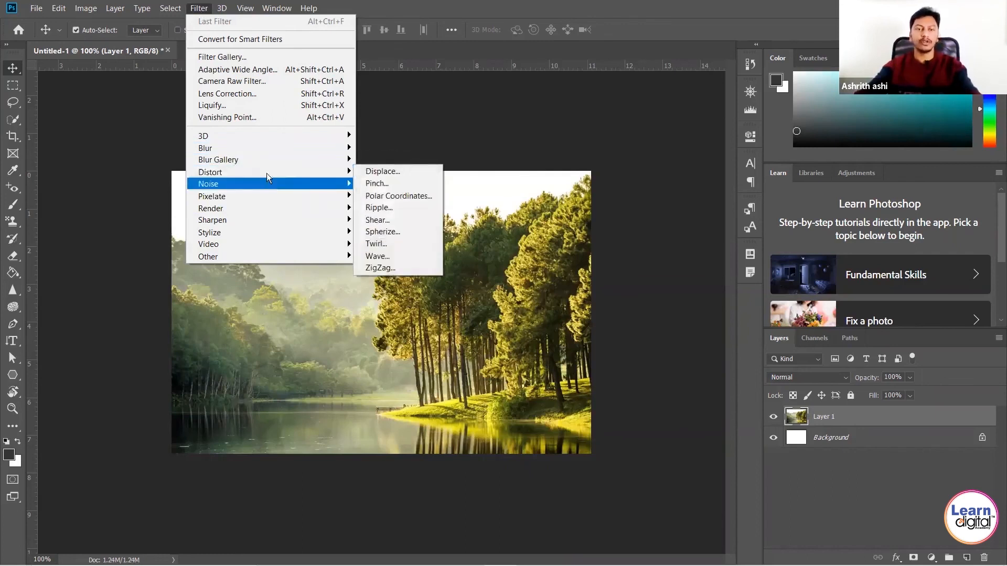
click(561, 119)
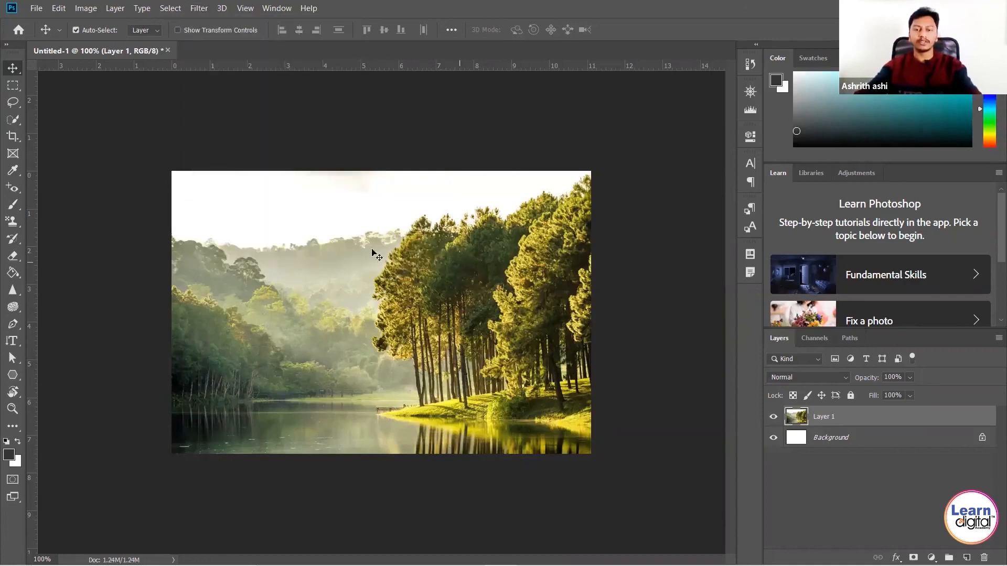